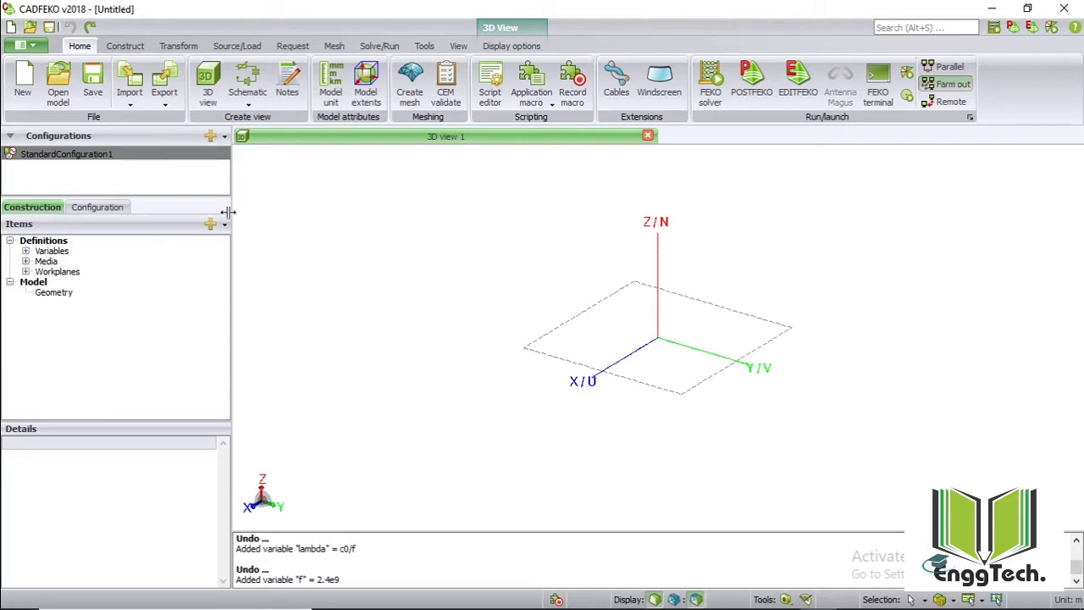
Add a variable named f with the expression 2.4e9.
left_click(213, 224)
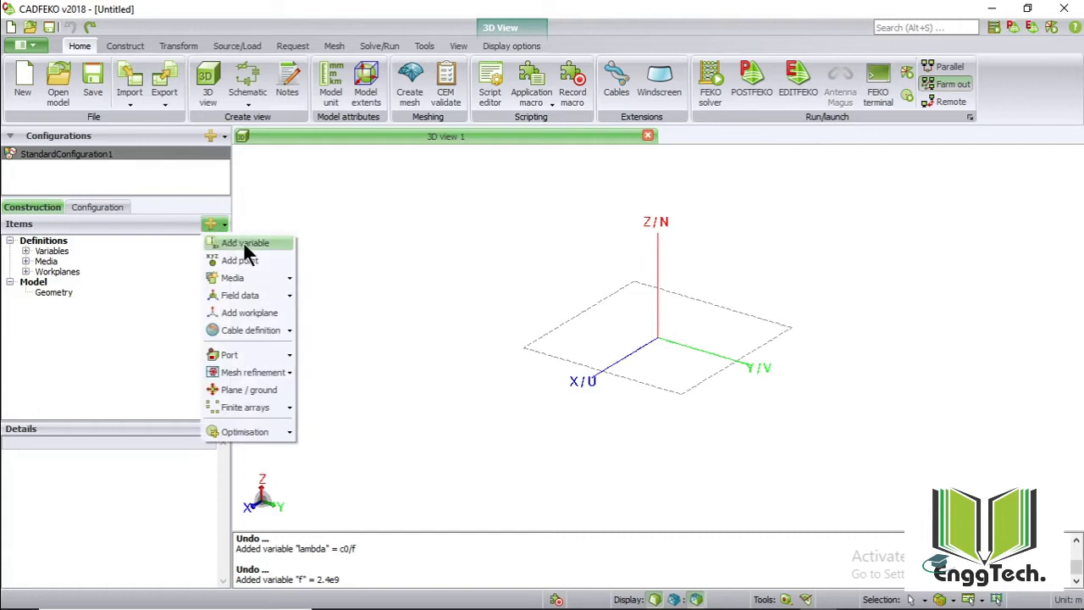
left_click(281, 242)
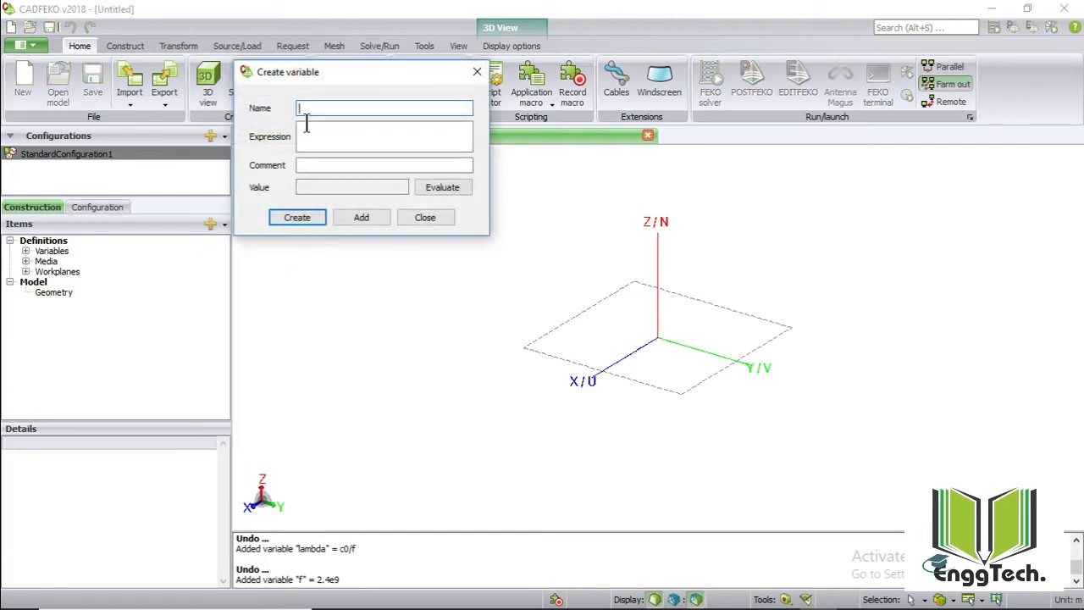
type("f")
left_click(313, 137)
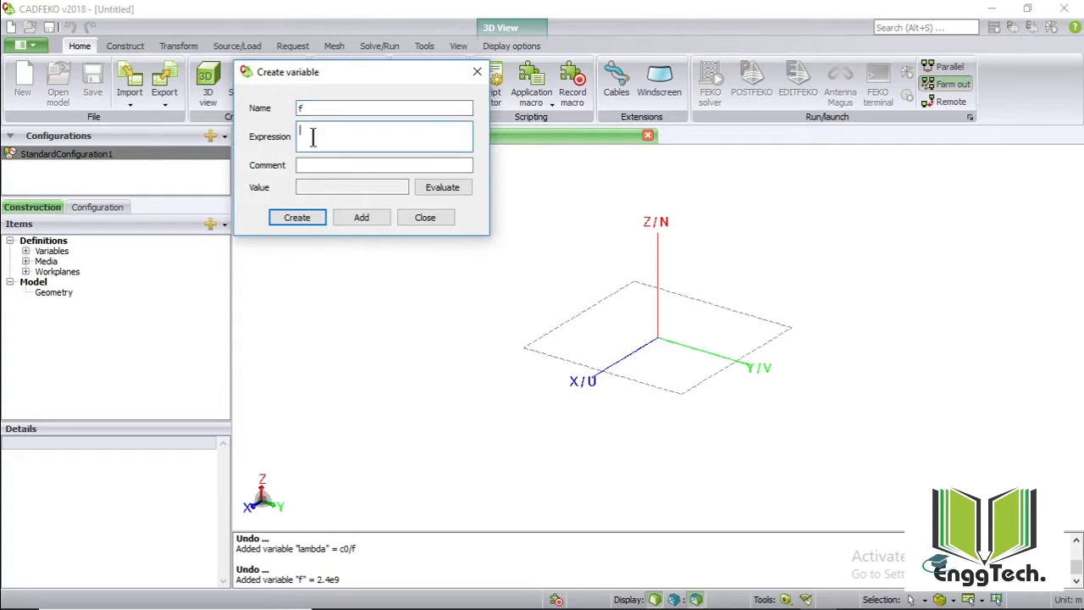
type("2.4e9")
left_click(370, 218)
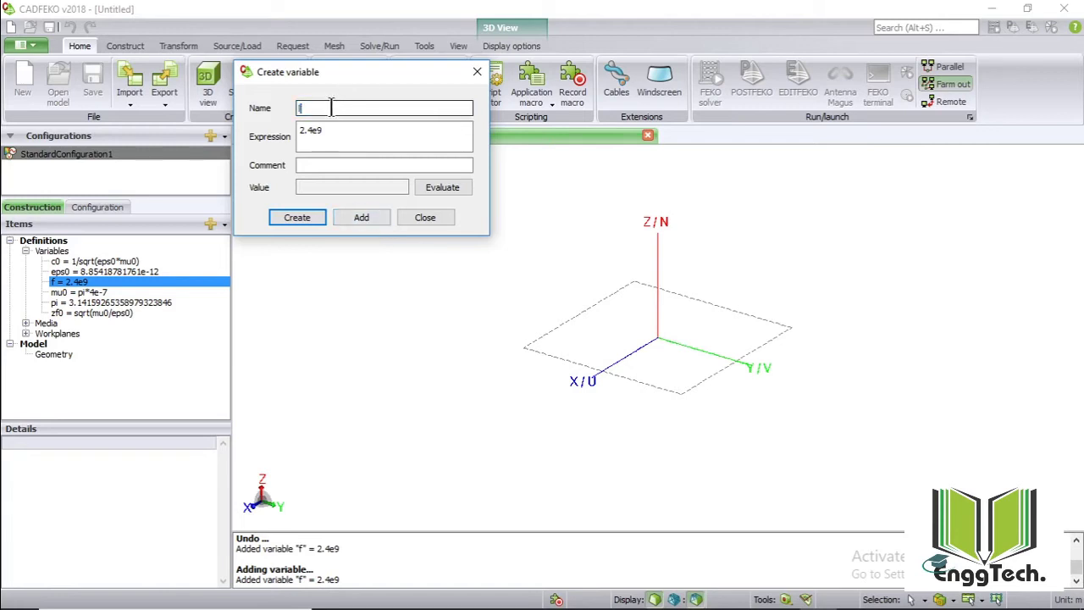
Add a variable named lamda with the expression c0/f, evaluating it before adding.
type("lamda")
key("Tab")
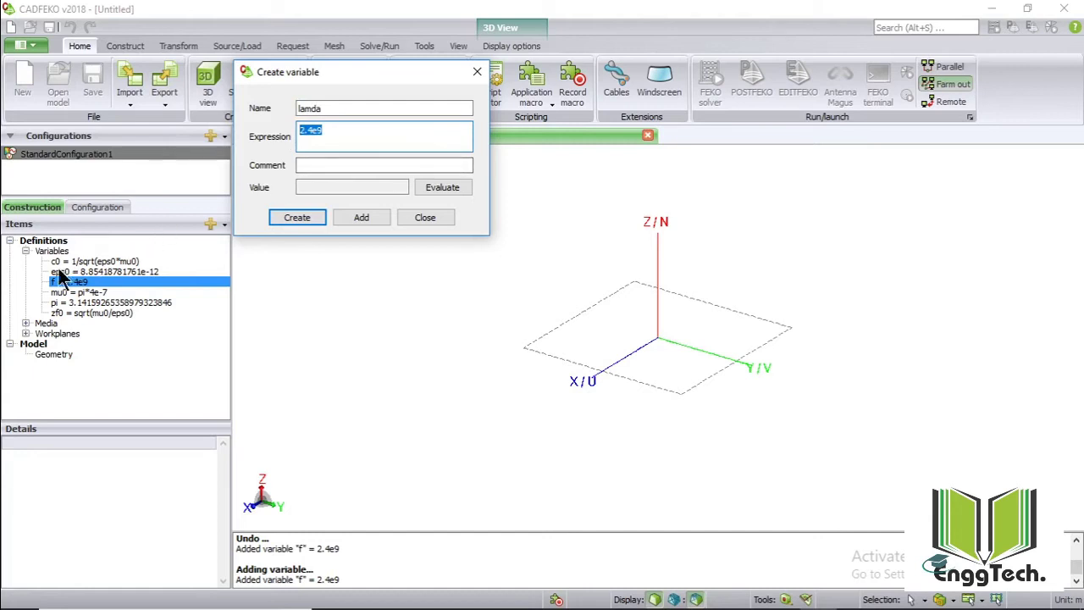
type("c0/")
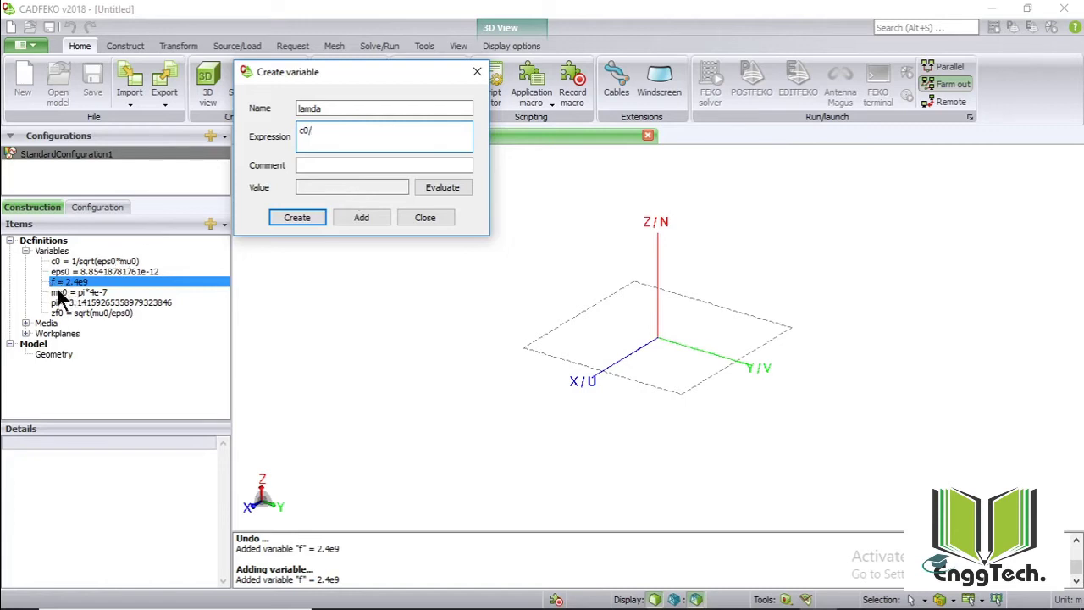
type("f")
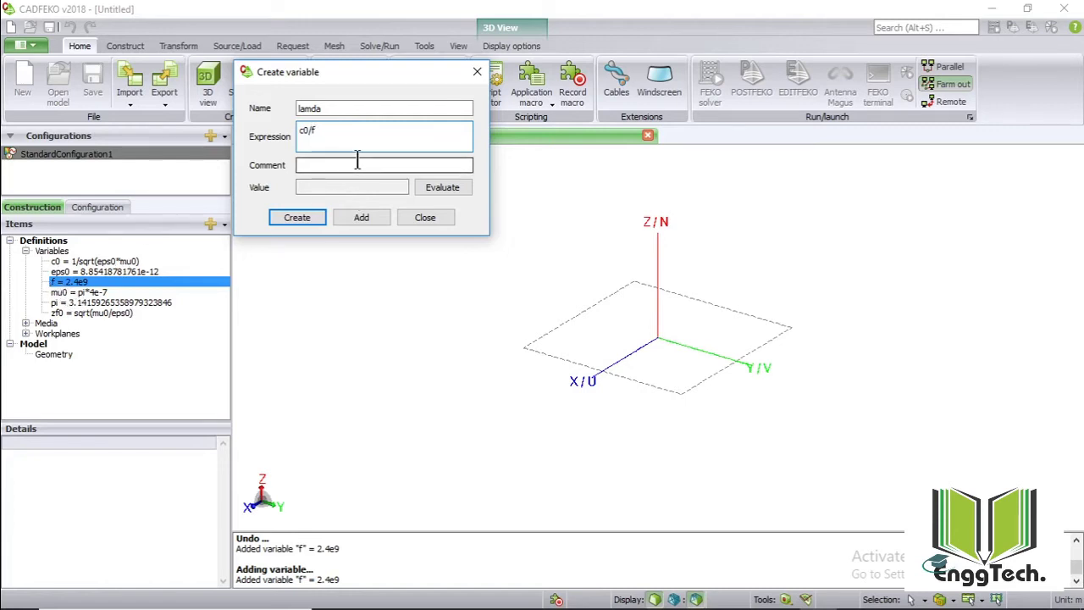
left_click(461, 186)
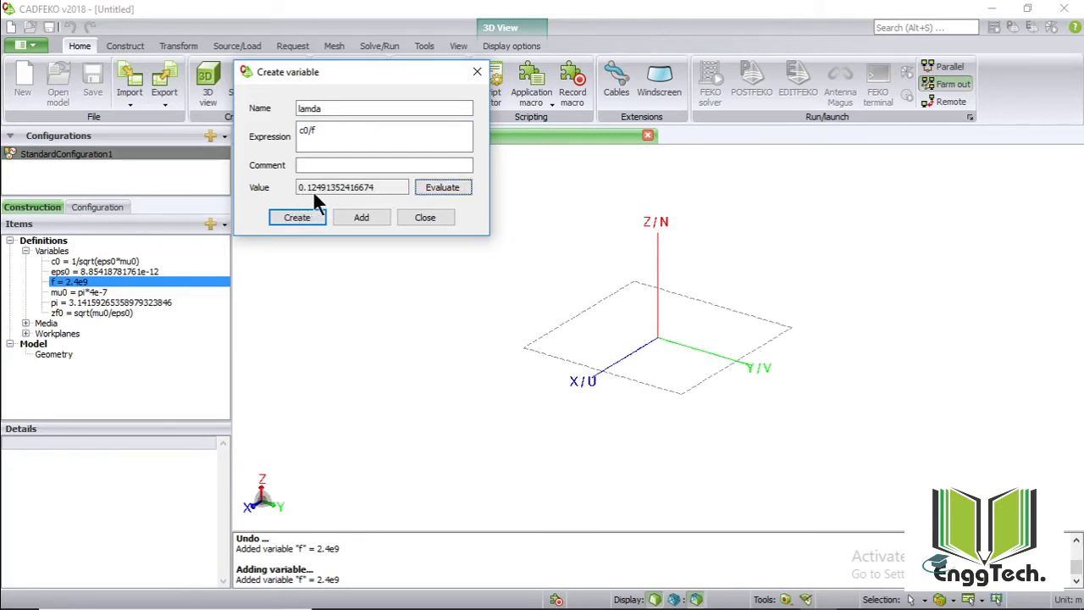
left_click(361, 217)
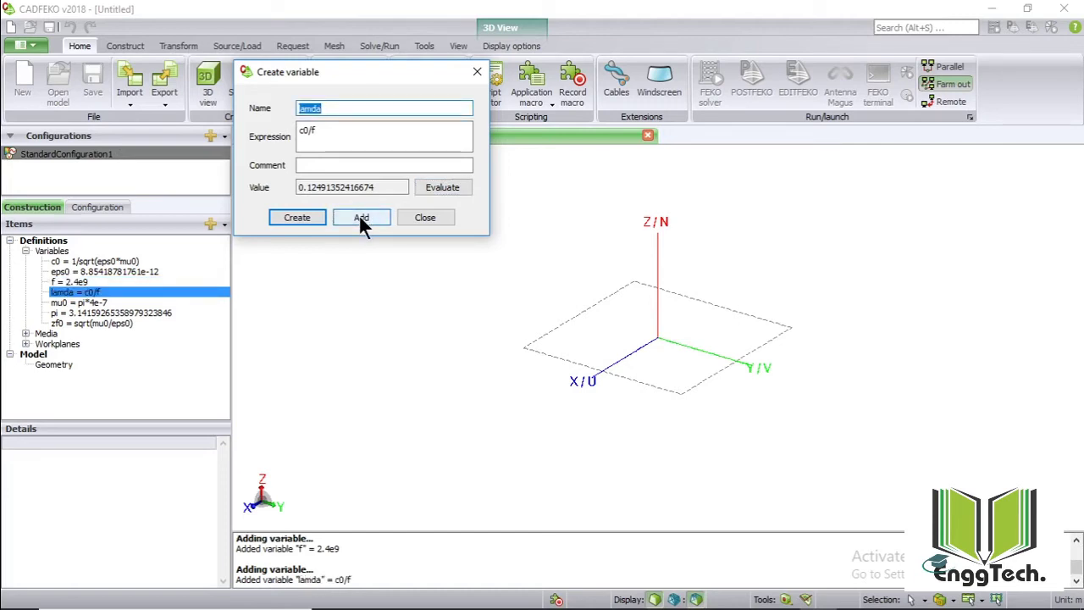
Add a variable named fmin with the expression 2e9.
type("fmin")
left_click(334, 134)
left_click_drag(335, 134, 267, 132)
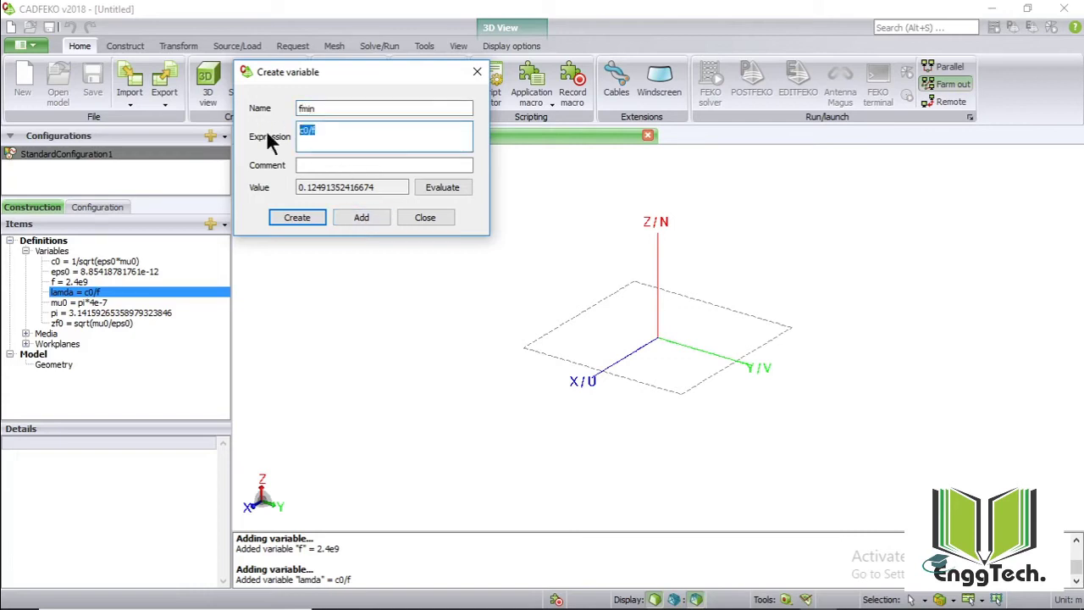
type("2e9")
left_click(357, 213)
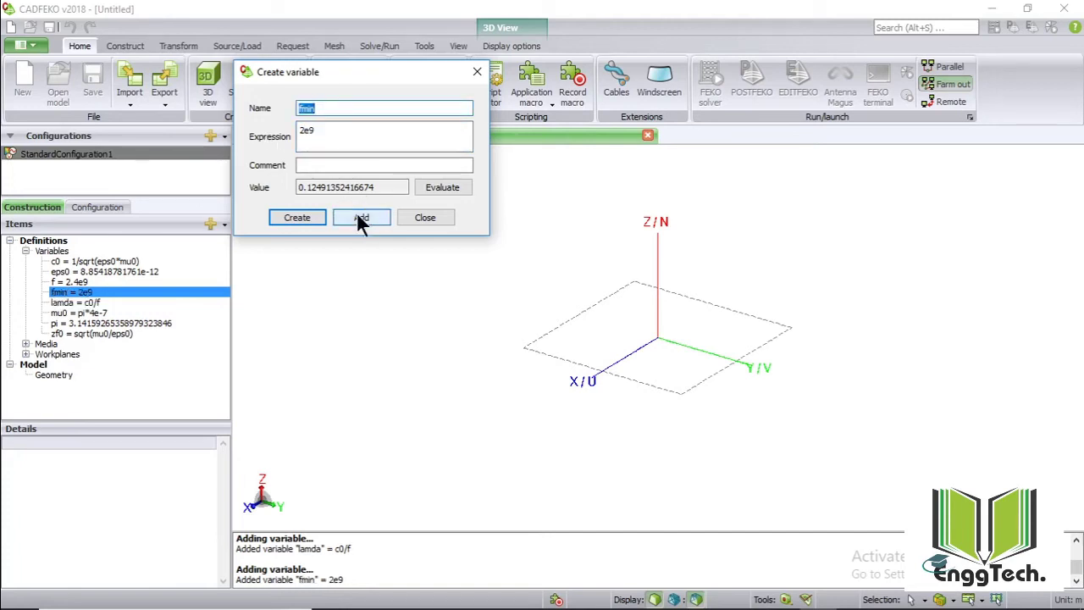
Add a variable named fmax with the expression 3e9.
type("fmax")
left_click(307, 127)
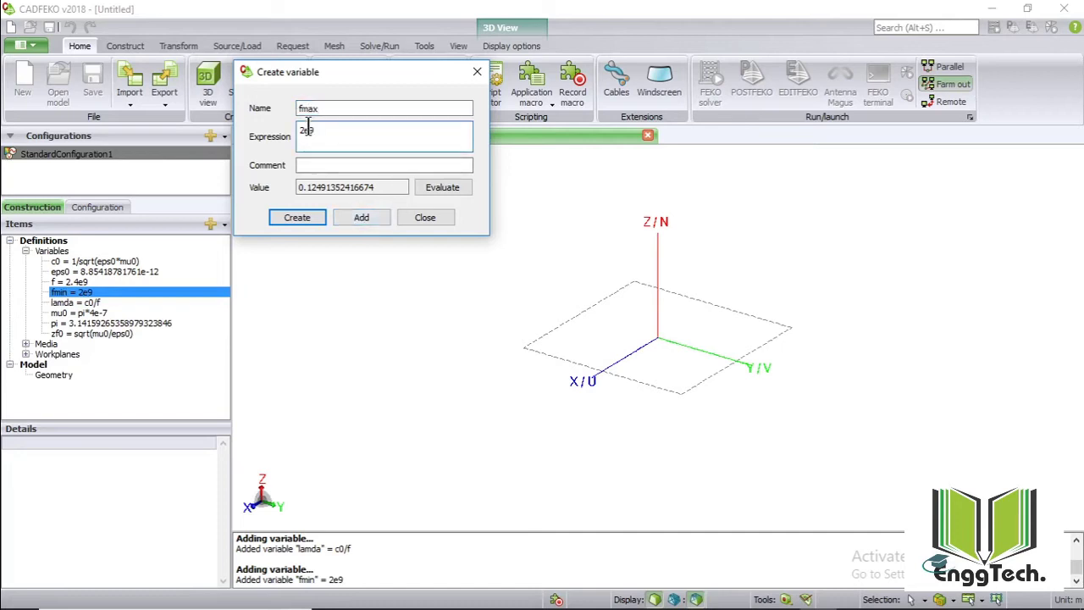
key("BackSpace")
type("3")
left_click(361, 218)
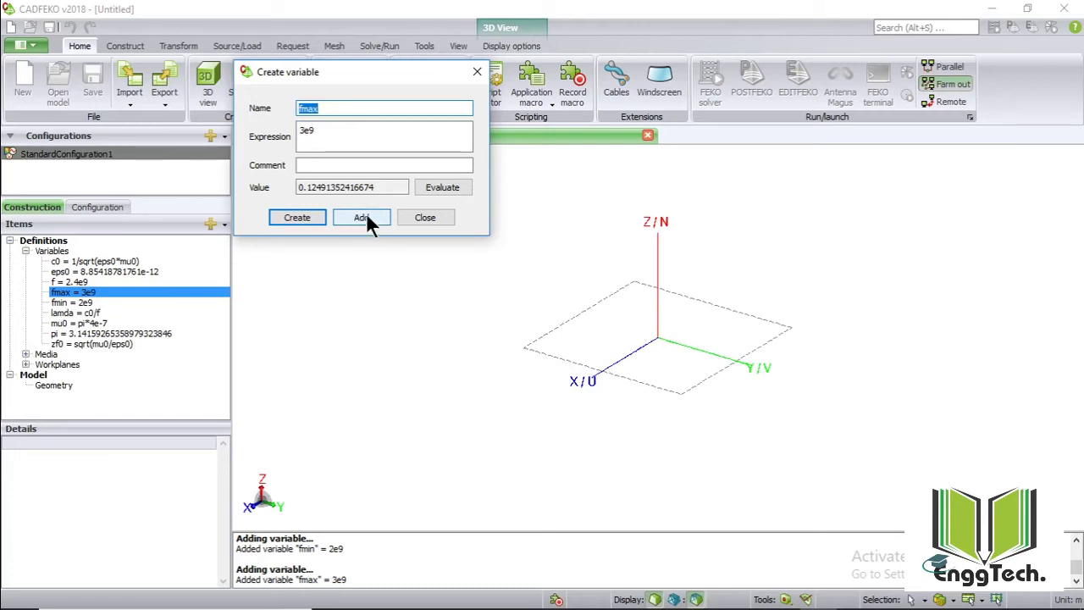
Create a variable named wr with the expression 1.5e-3 and finish defining variables.
type("wr")
key("Tab")
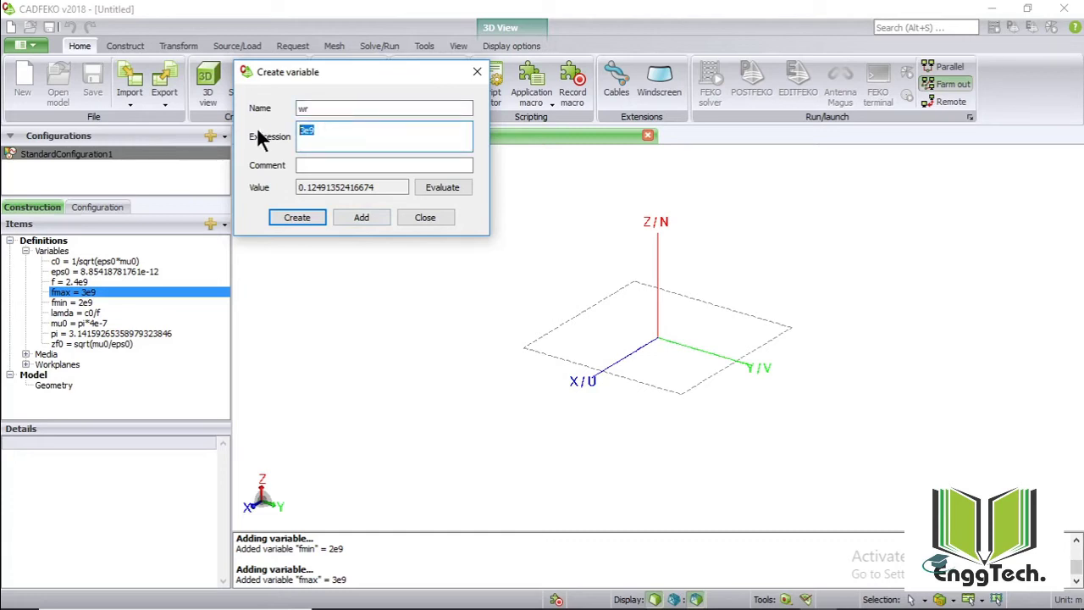
type("1.5e-3")
left_click(308, 217)
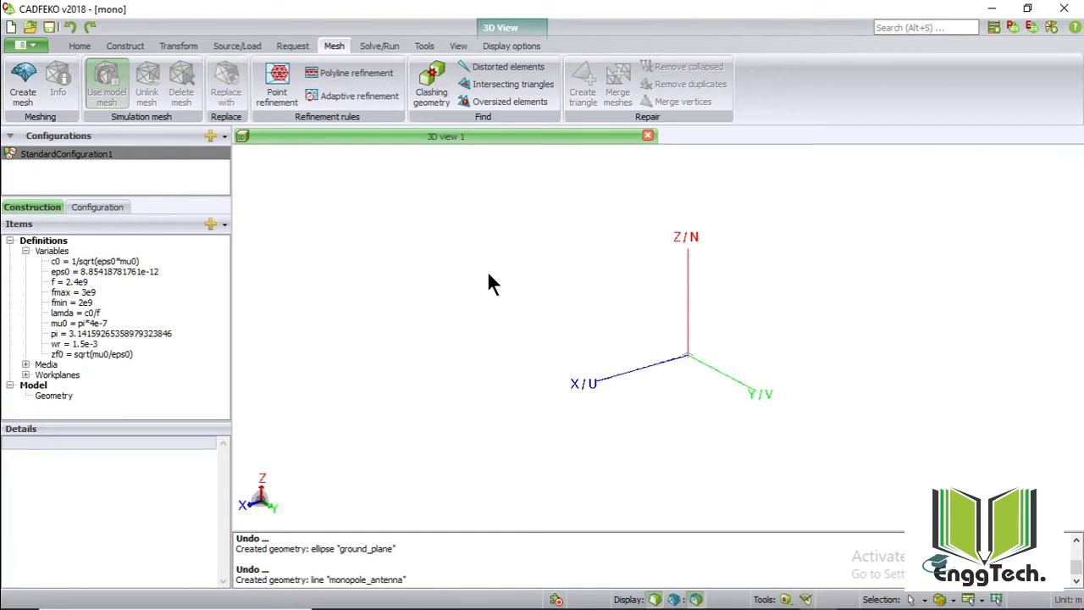
Set up a new line from the origin to the end point U 0, V 0, N lamda/4.
left_click(142, 48)
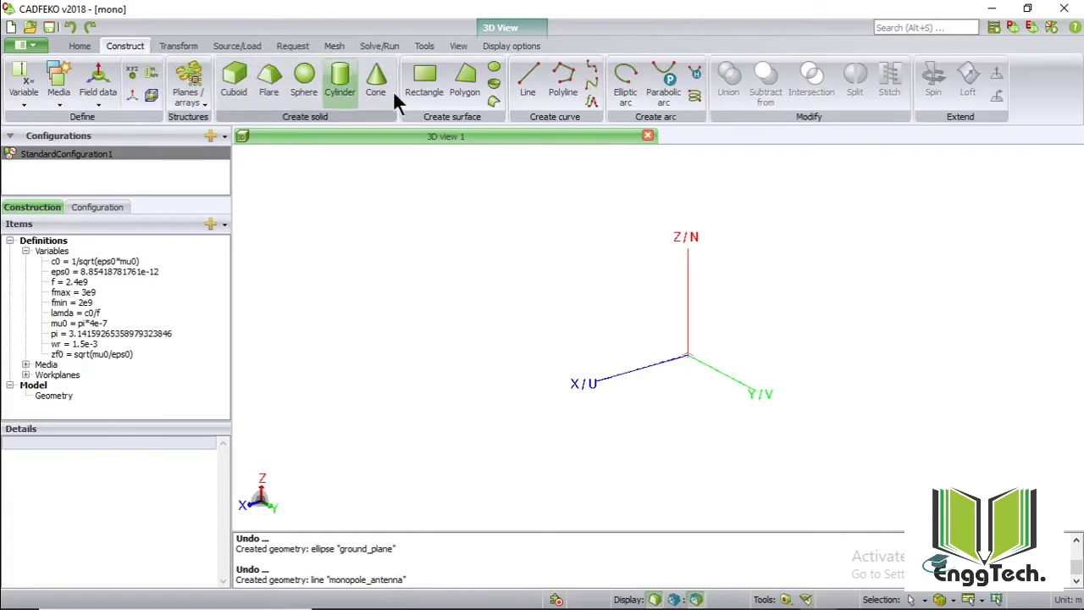
left_click(535, 85)
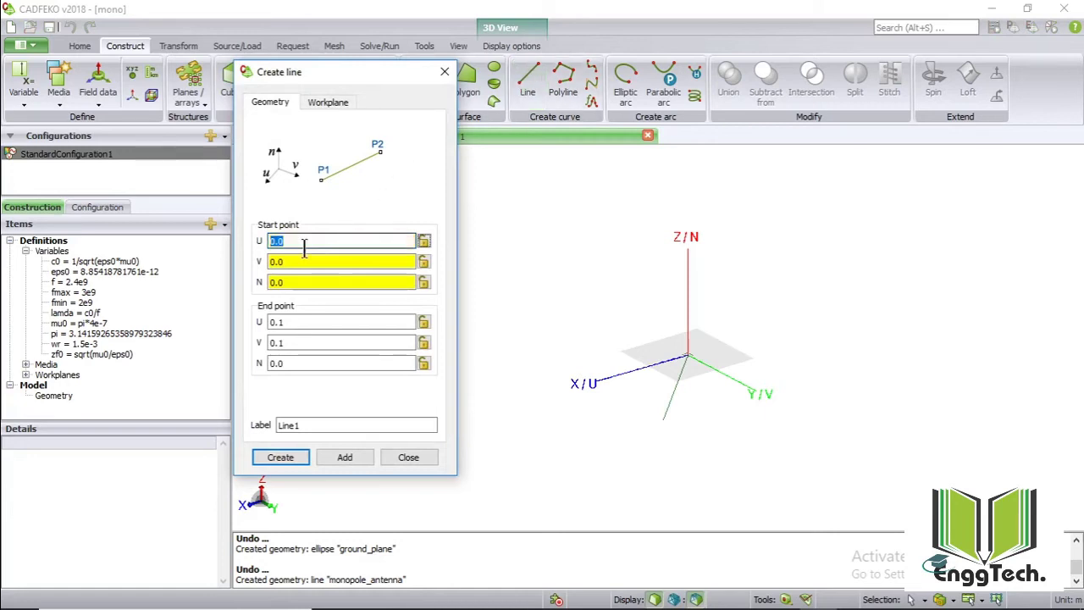
left_click(303, 321)
left_click_drag(271, 321, 238, 317)
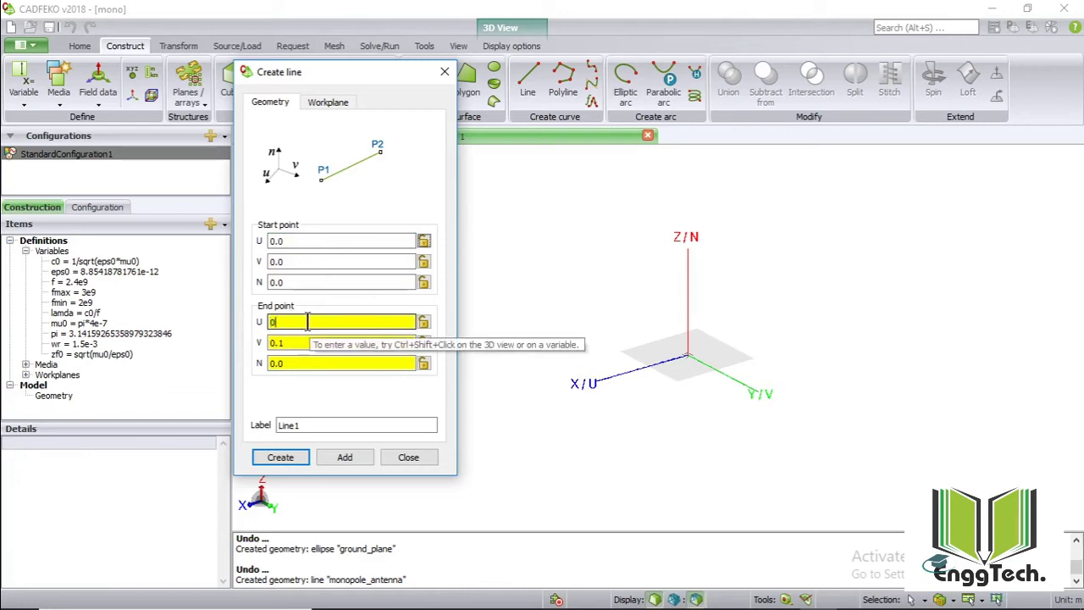
type("0")
key("Tab")
type("0")
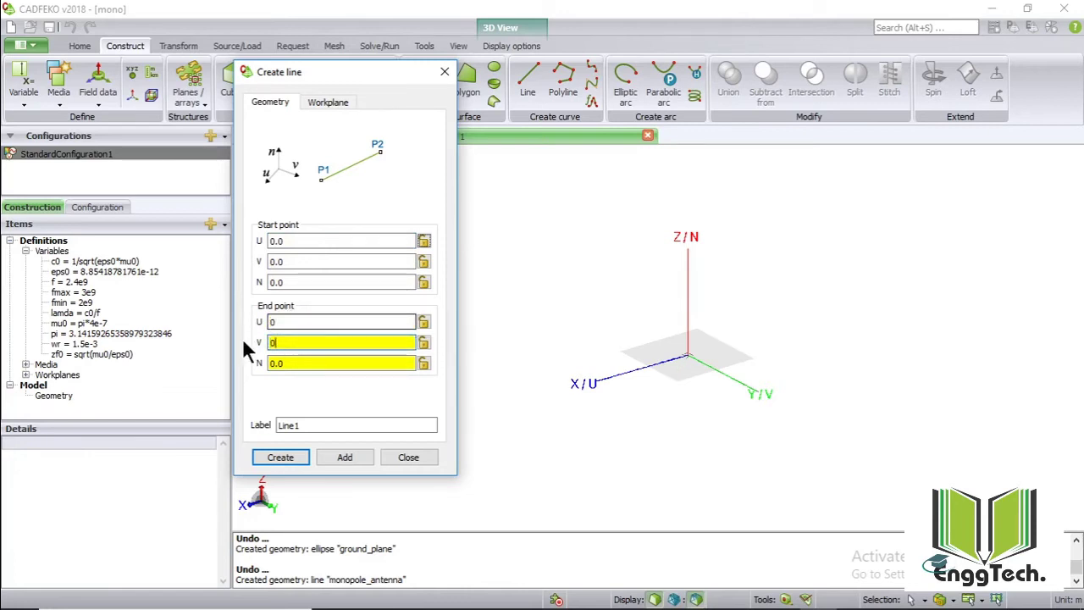
key("Tab")
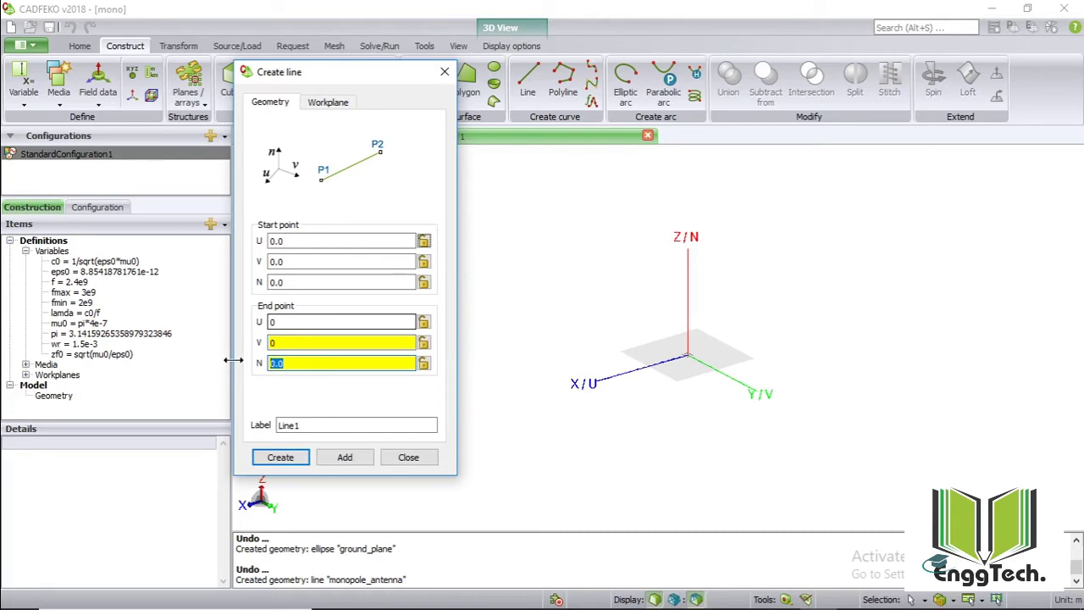
key("BackSpace")
type("lamda/4")
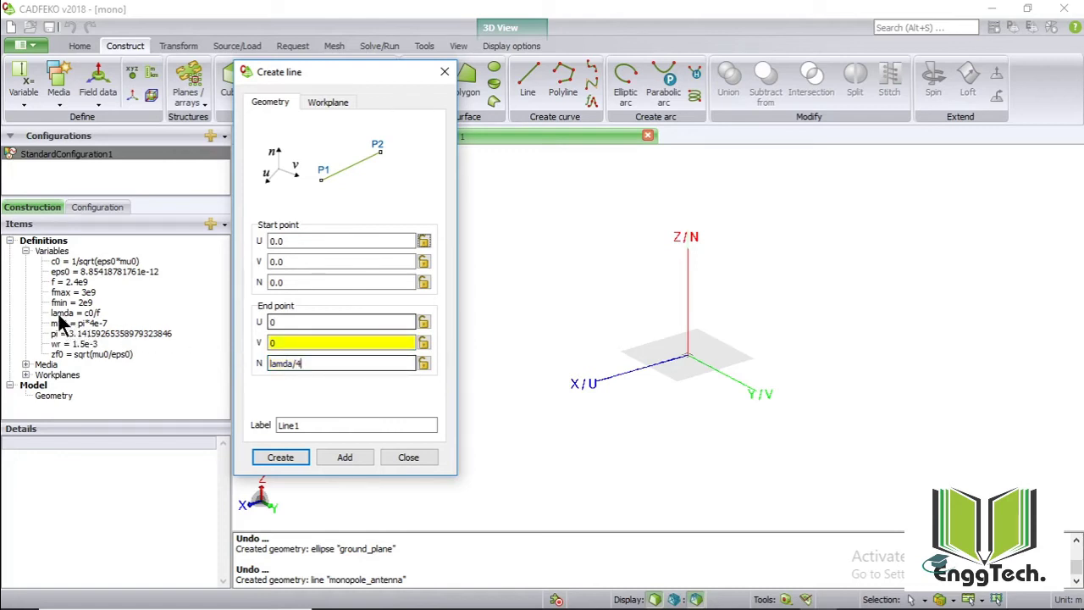
Label the vertical line monopole_antenna and create it.
double_click(313, 427)
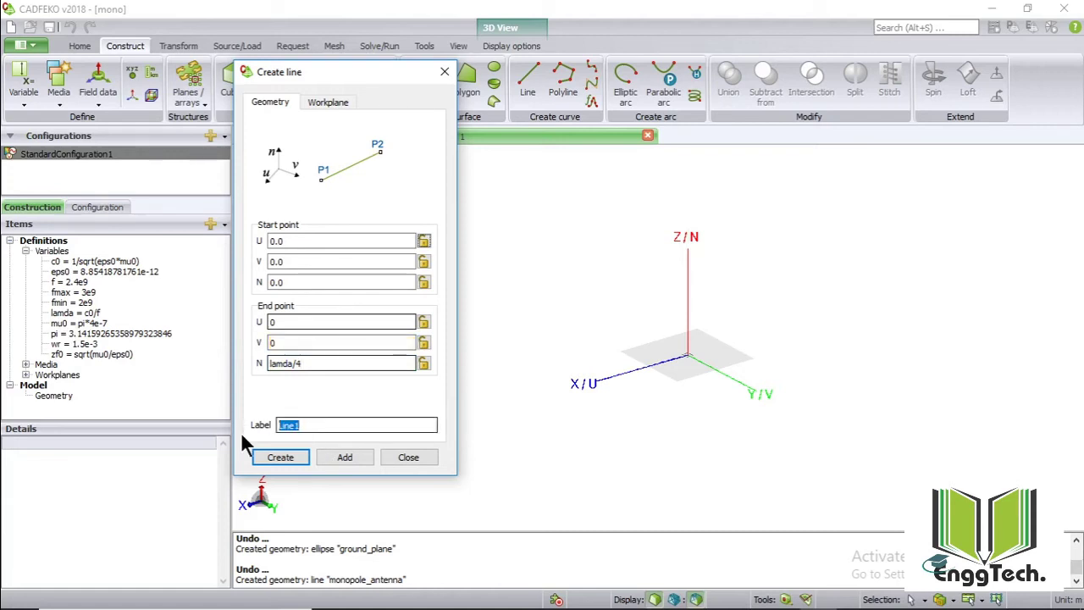
type("monopole_antenna")
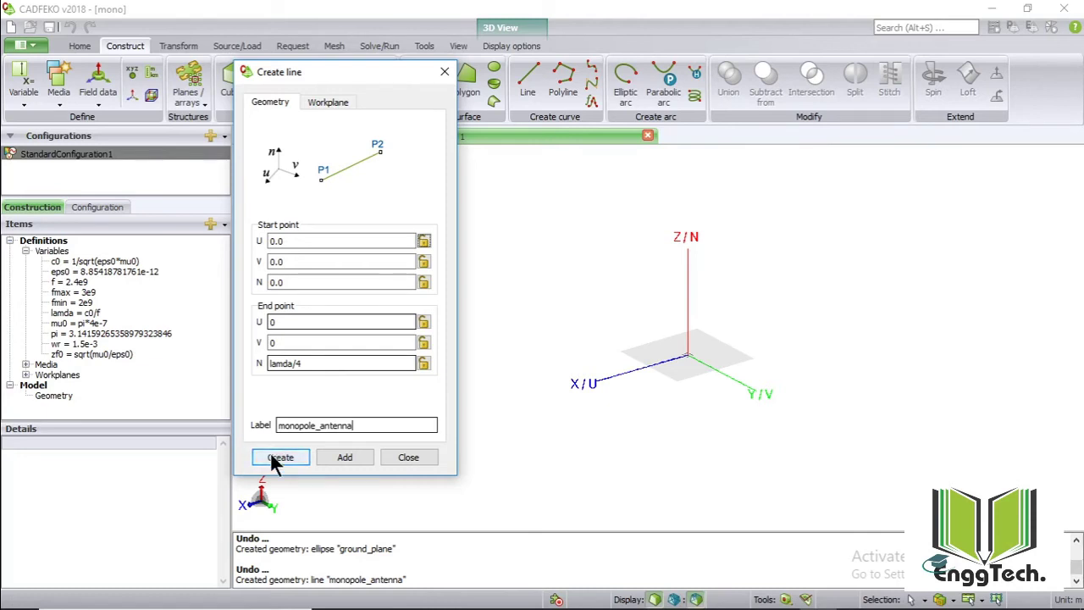
left_click(274, 458)
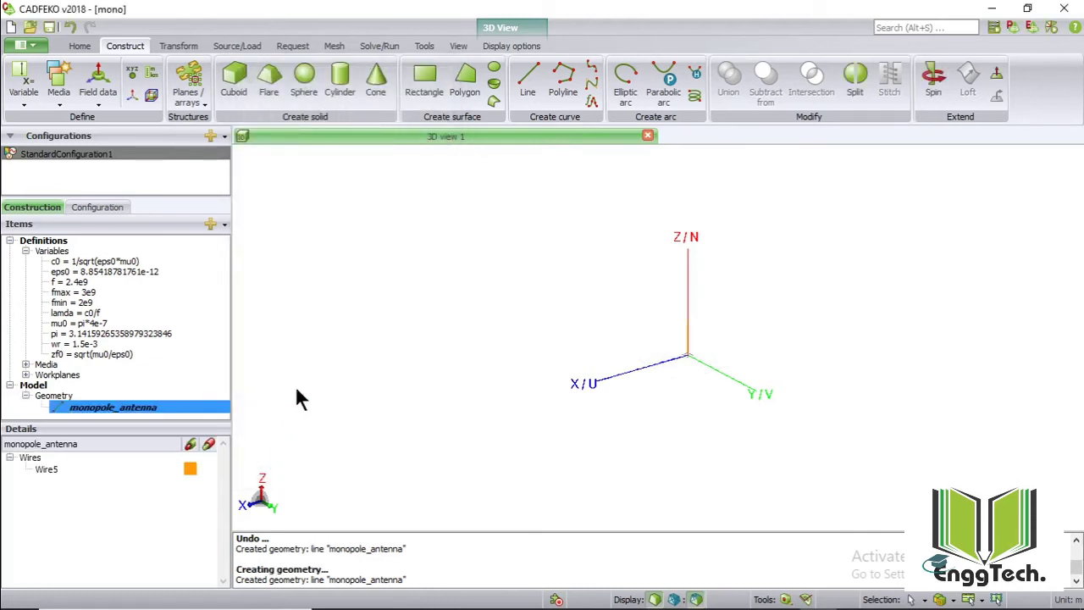
Create an ellipse centred at the origin with U and V radii of lamda, labelled ground_plane.
left_click(497, 69)
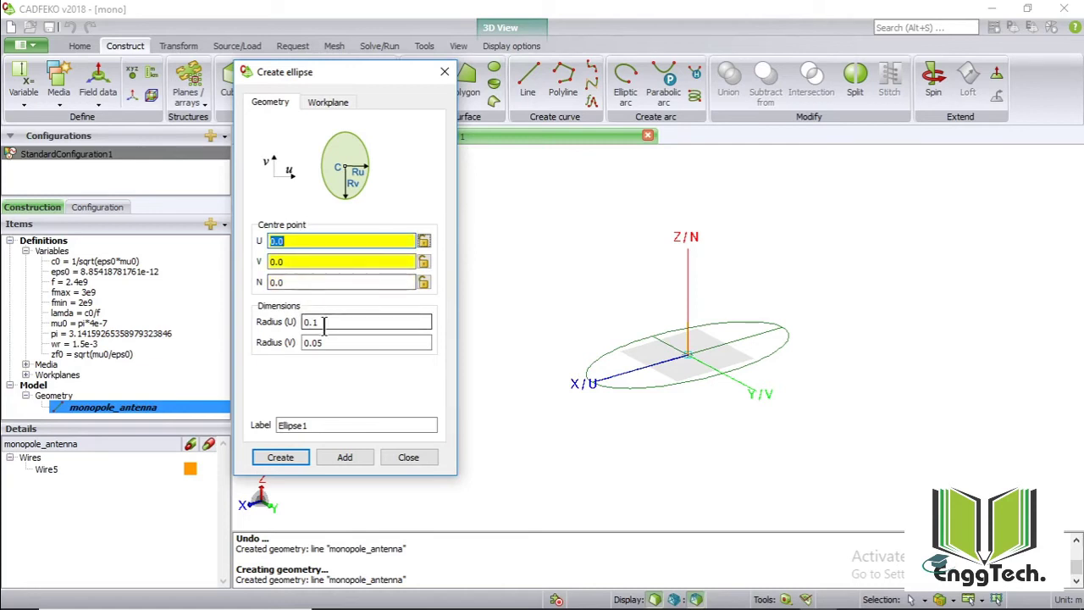
left_click_drag(325, 323, 286, 323)
key("BackSpace")
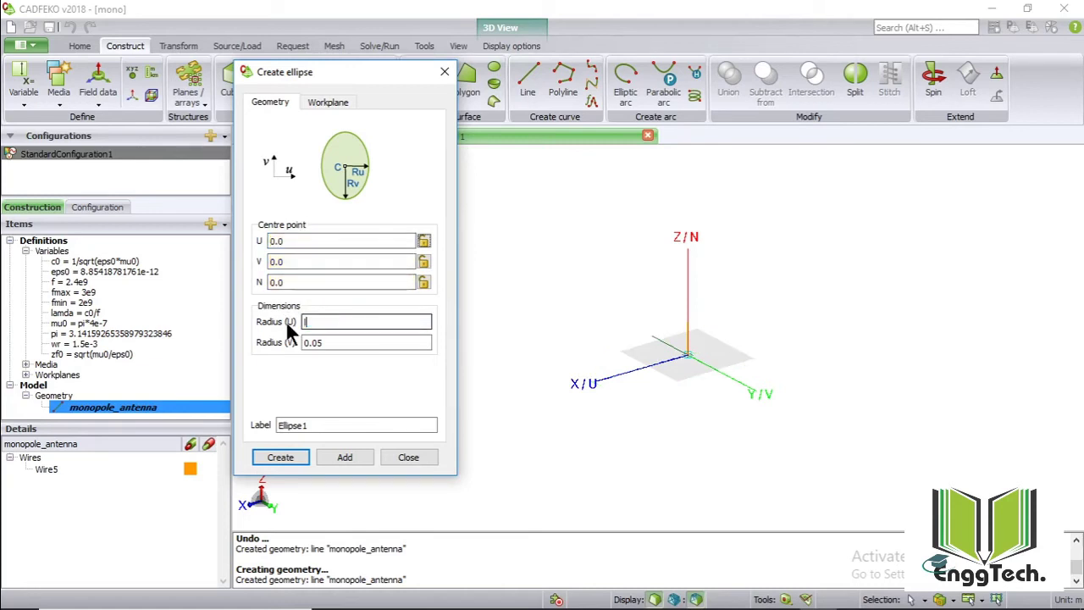
type("lamda")
left_click(326, 342)
left_click_drag(326, 342, 270, 332)
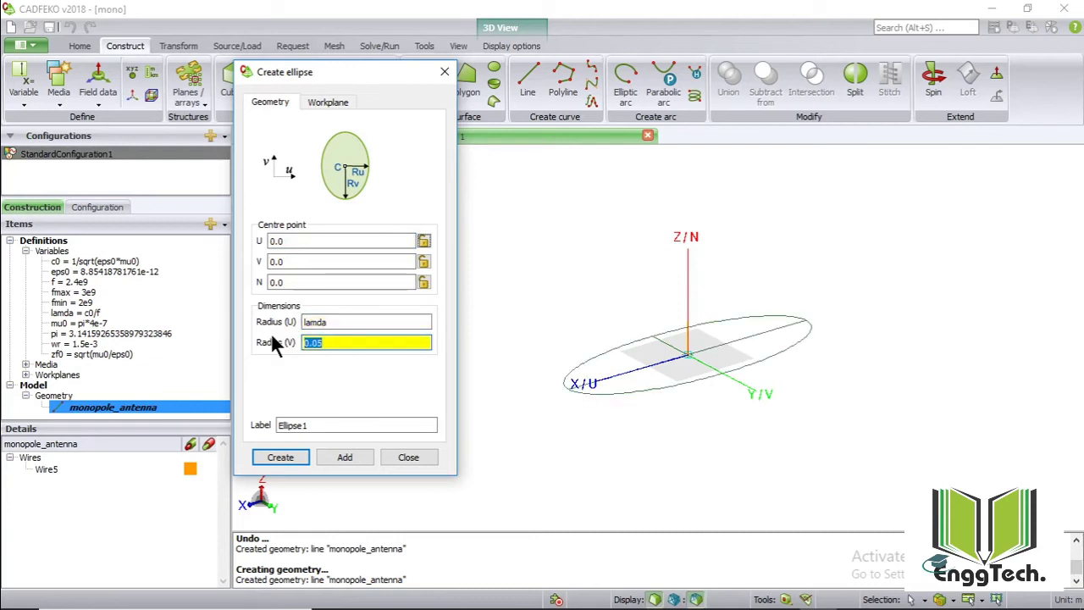
type("lamda")
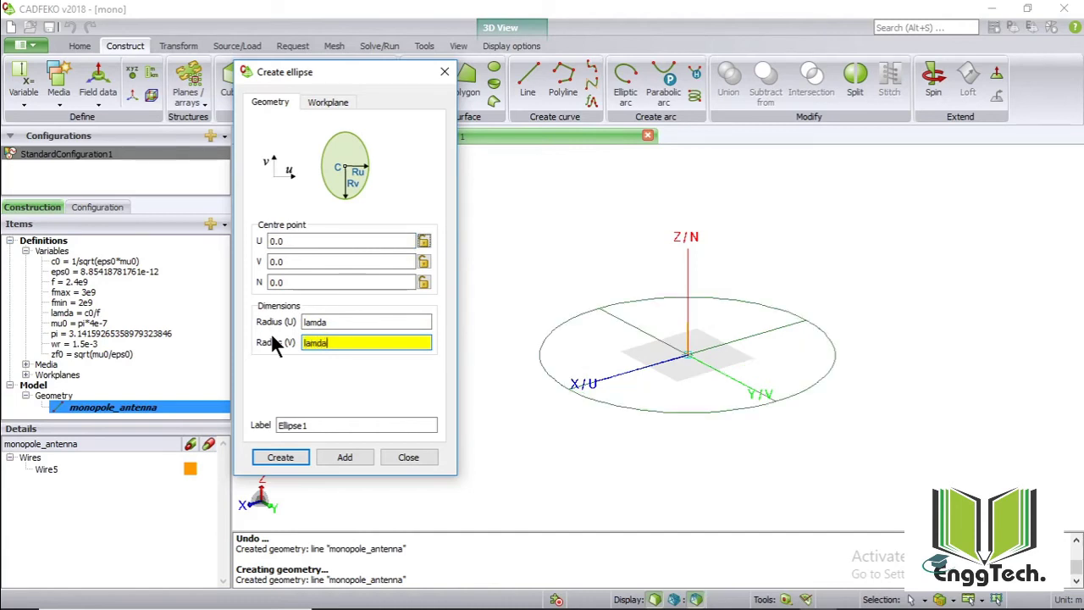
left_click_drag(326, 426, 210, 428)
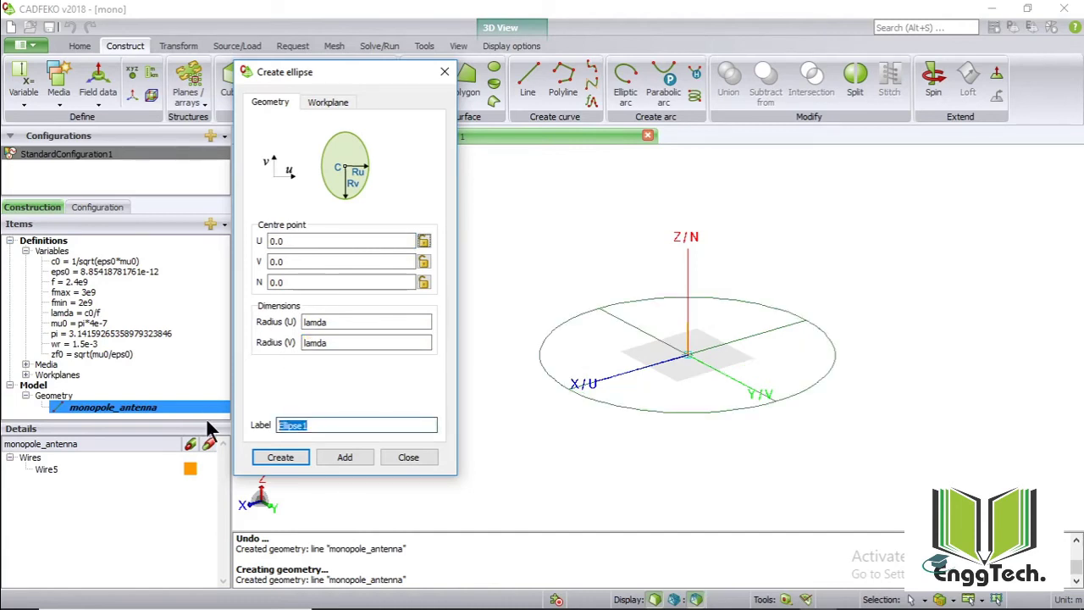
type("ground_plane")
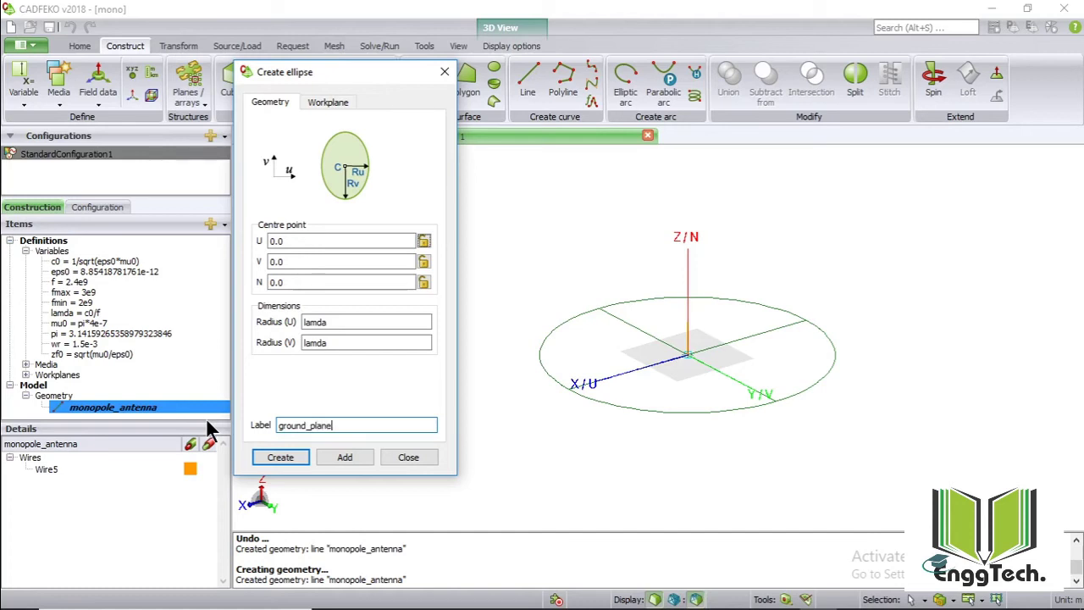
left_click(280, 457)
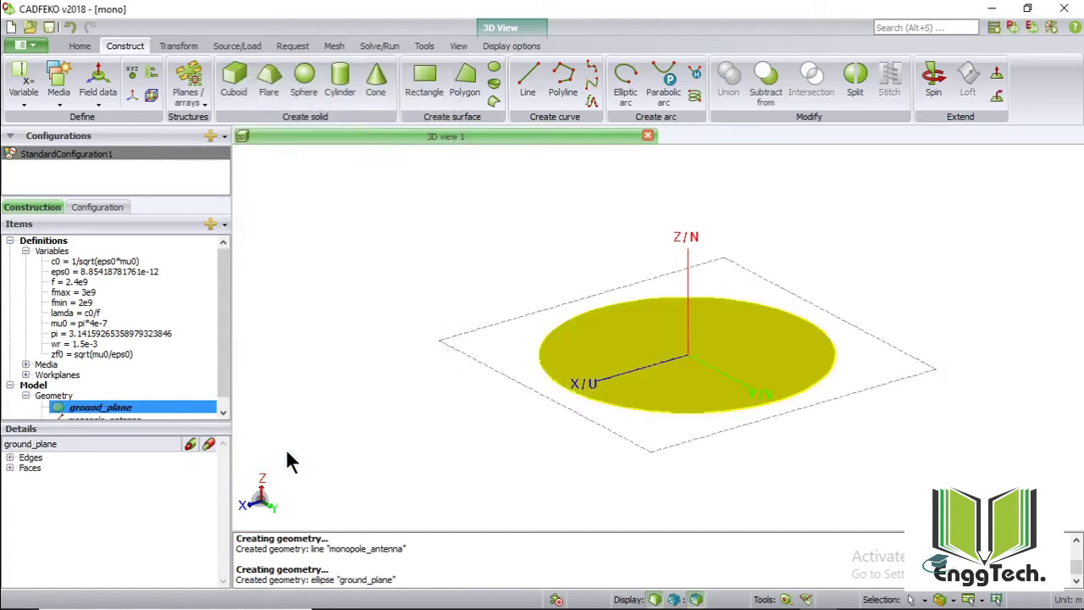
Create a wire port on the segment at the start of the monopole_antenna wire, labelled Port1.
left_click_drag(219, 383, 220, 397)
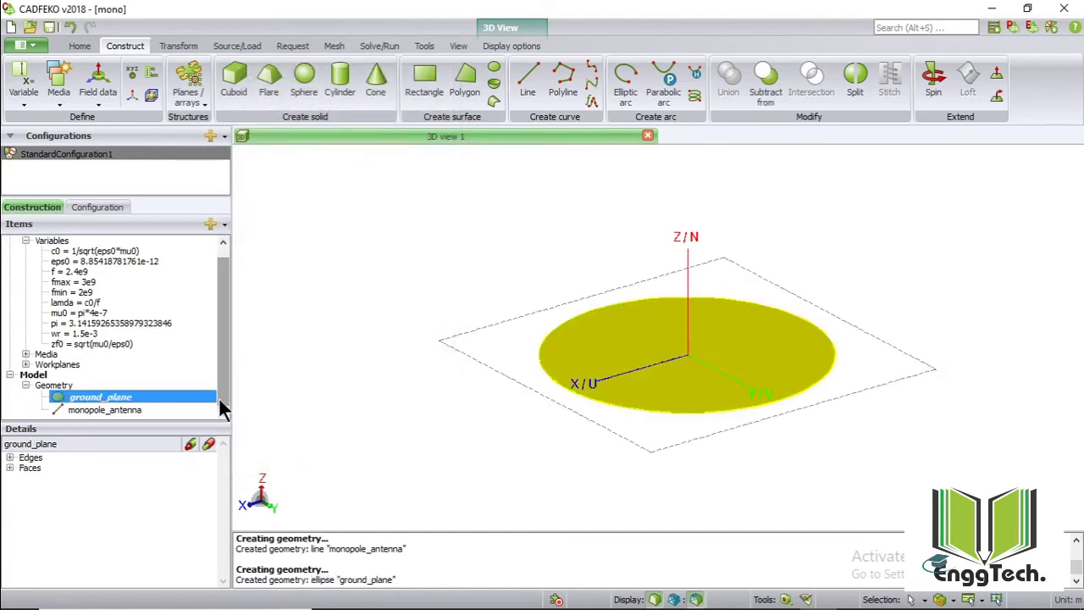
left_click(127, 409)
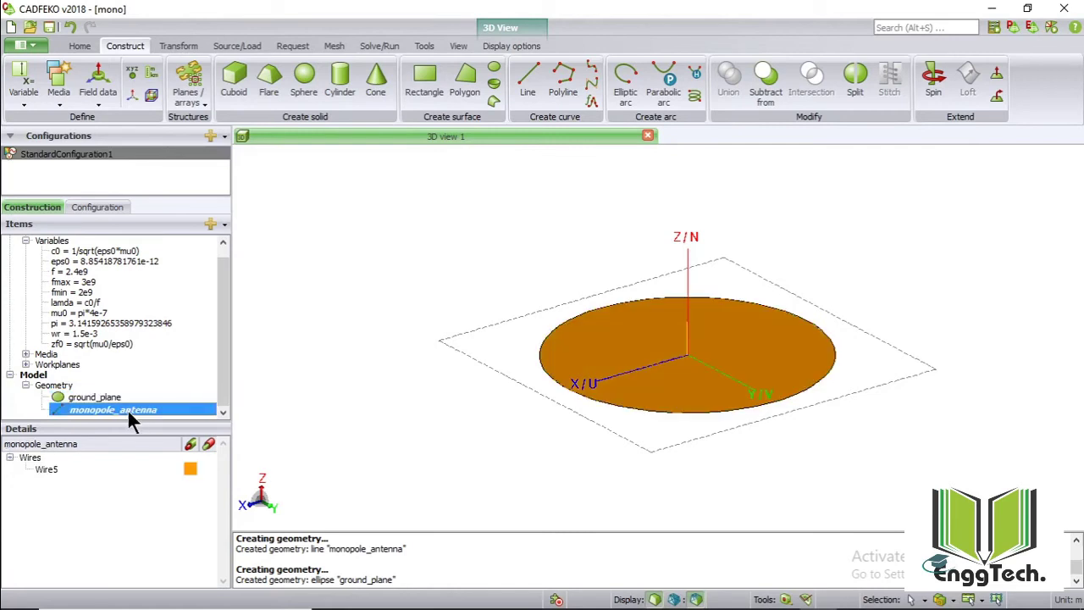
left_click(75, 471)
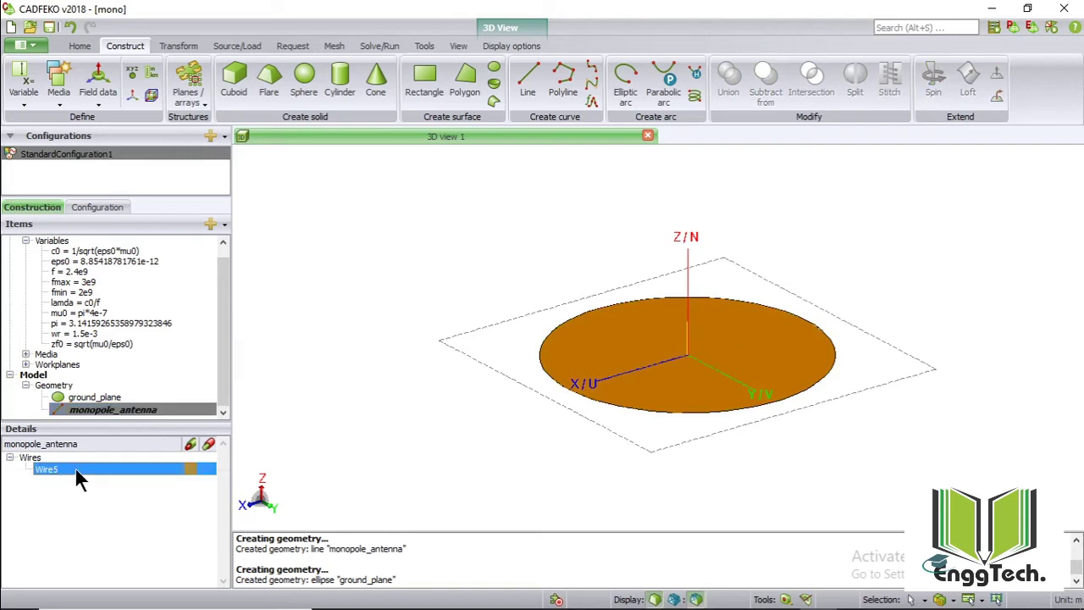
right_click(75, 468)
mouse_move(176, 410)
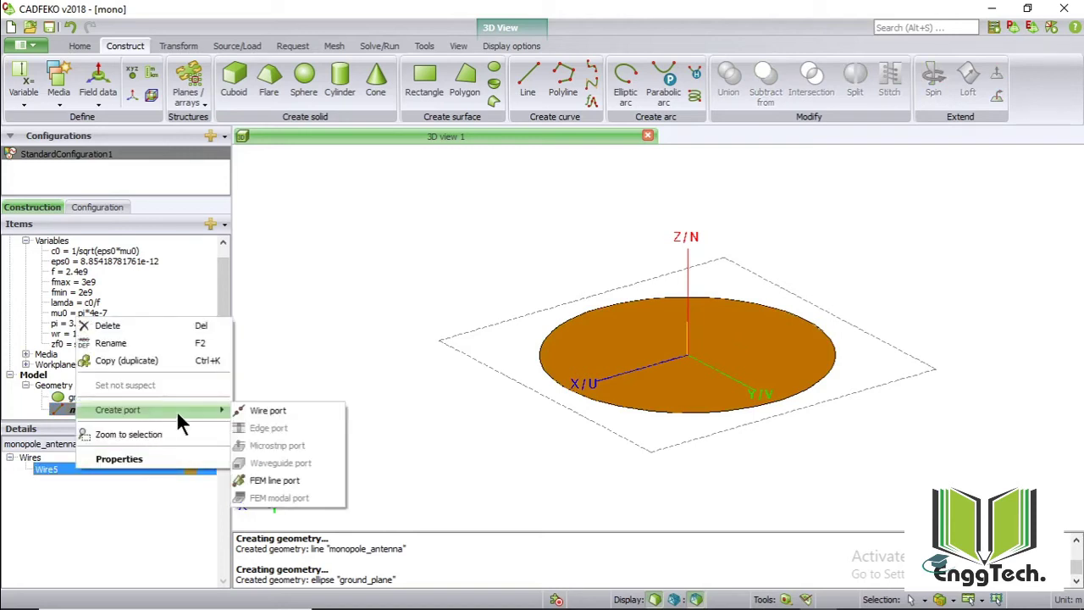
left_click(262, 409)
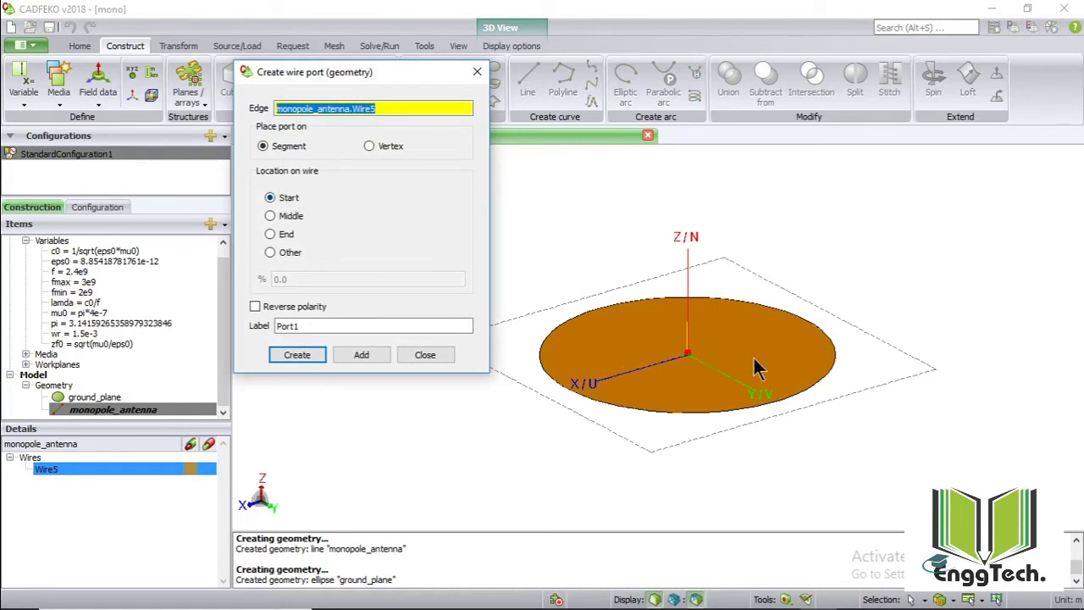
left_click(303, 354)
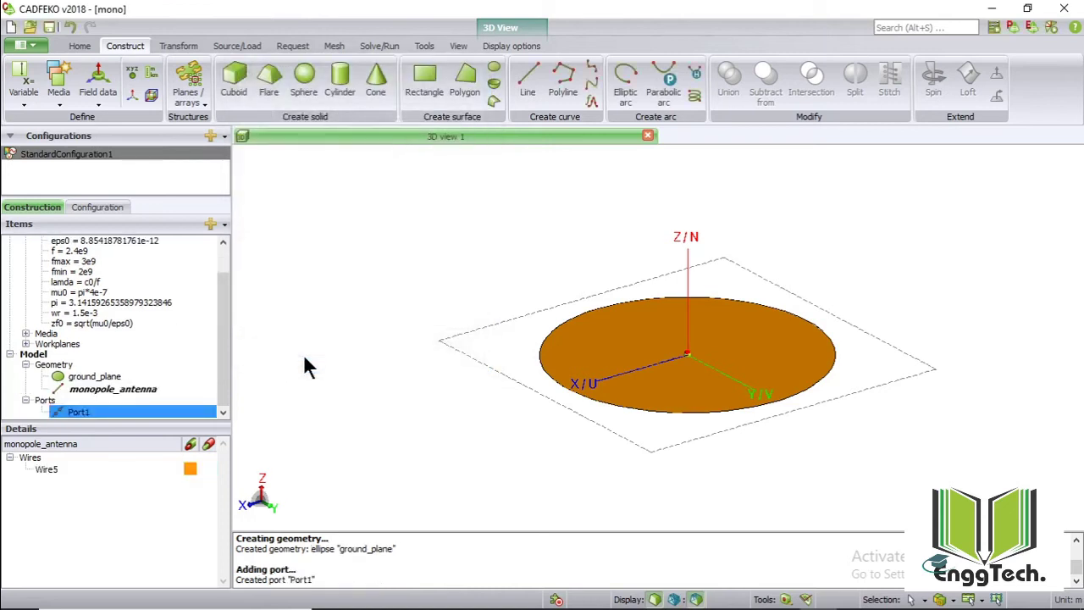
Add a voltage source to Port1 with magnitude 1 V, phase 0 degrees and port impedance 50 Ohm.
right_click(156, 410)
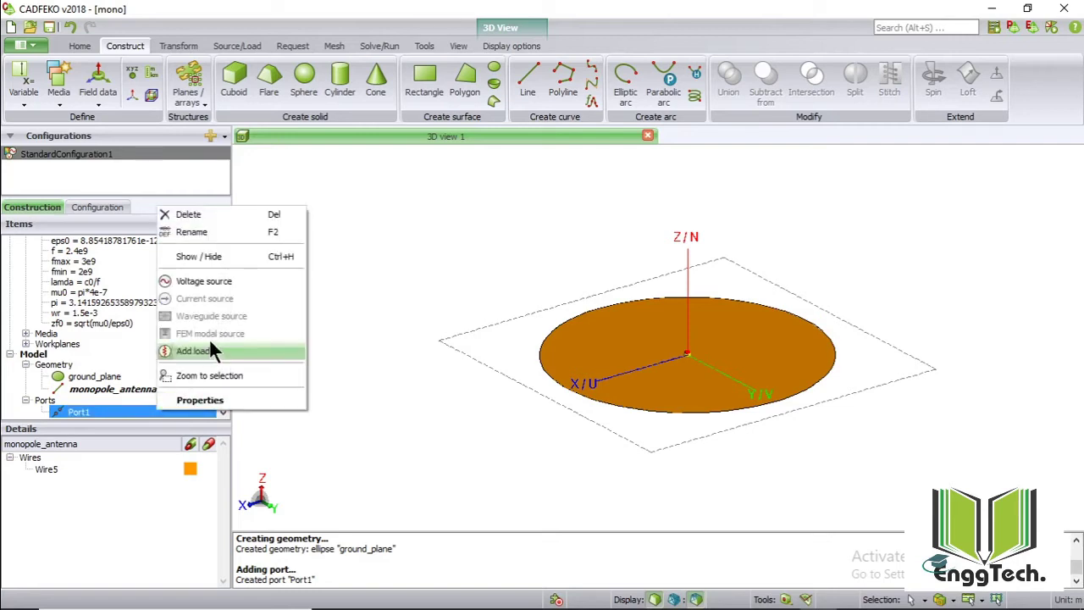
left_click(266, 282)
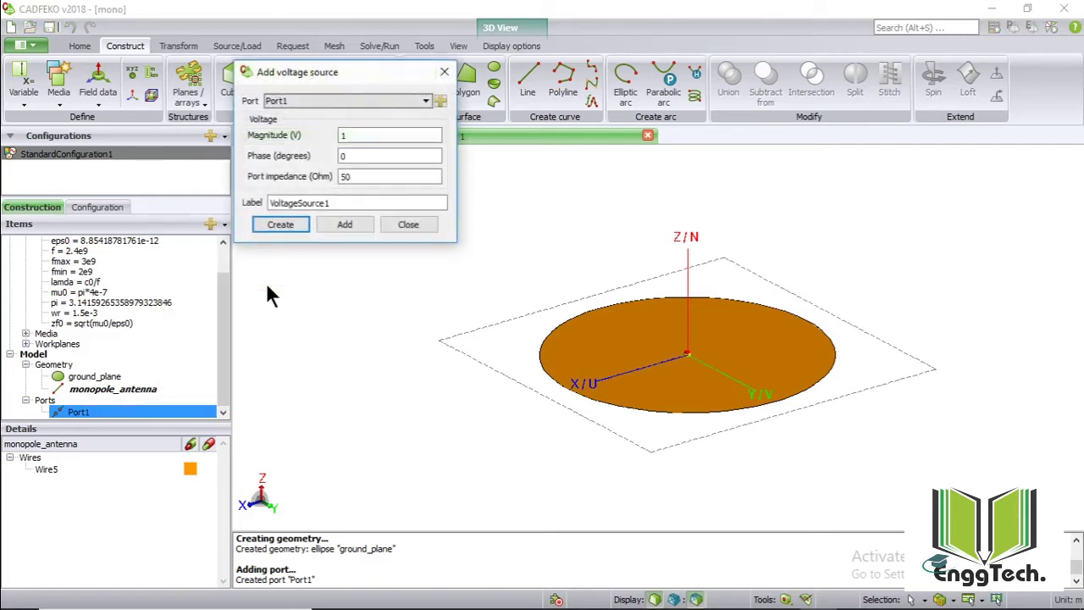
left_click(288, 227)
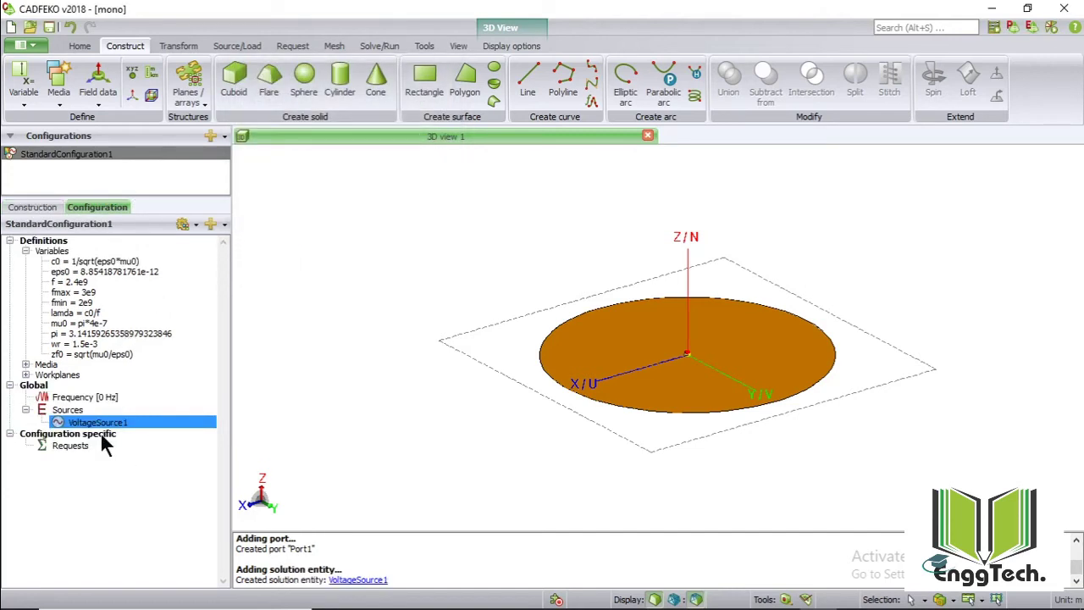
Union the monopole_antenna line with the ground_plane ellipse.
left_click(39, 210)
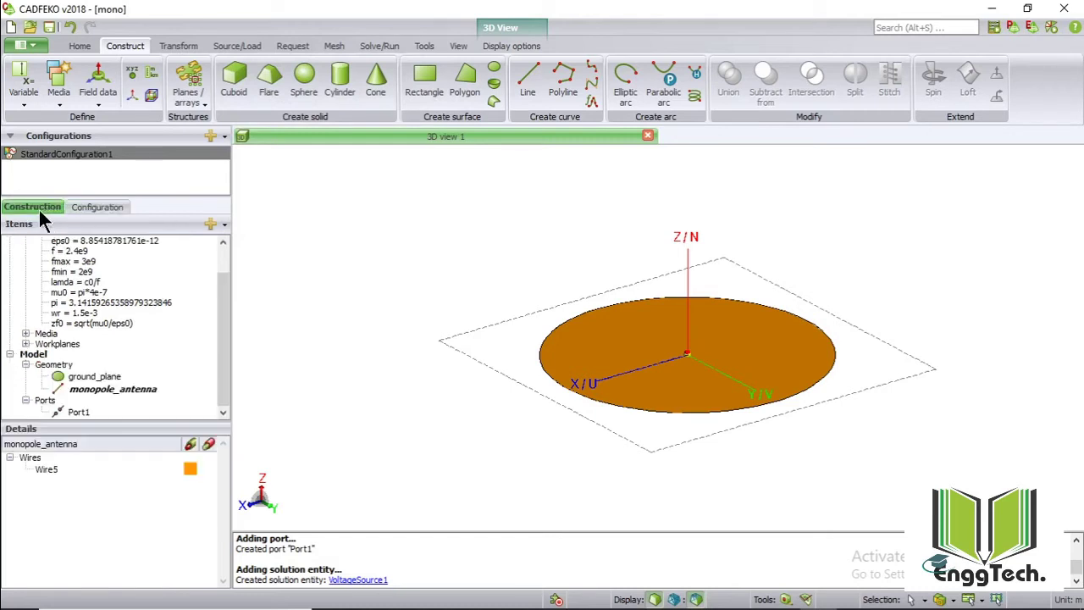
left_click(132, 390)
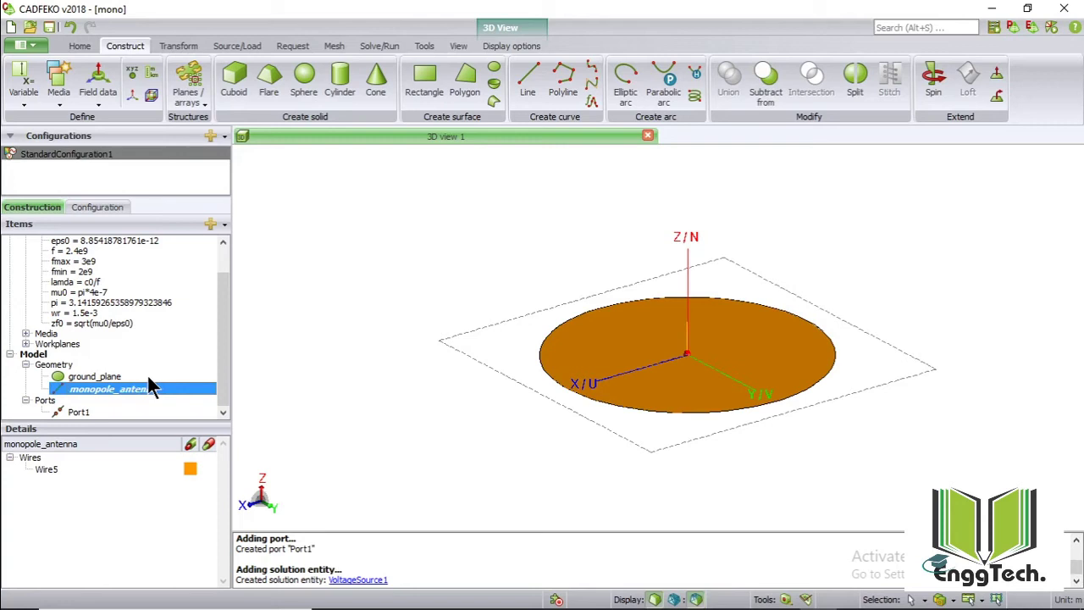
left_click(142, 374, "ctrl")
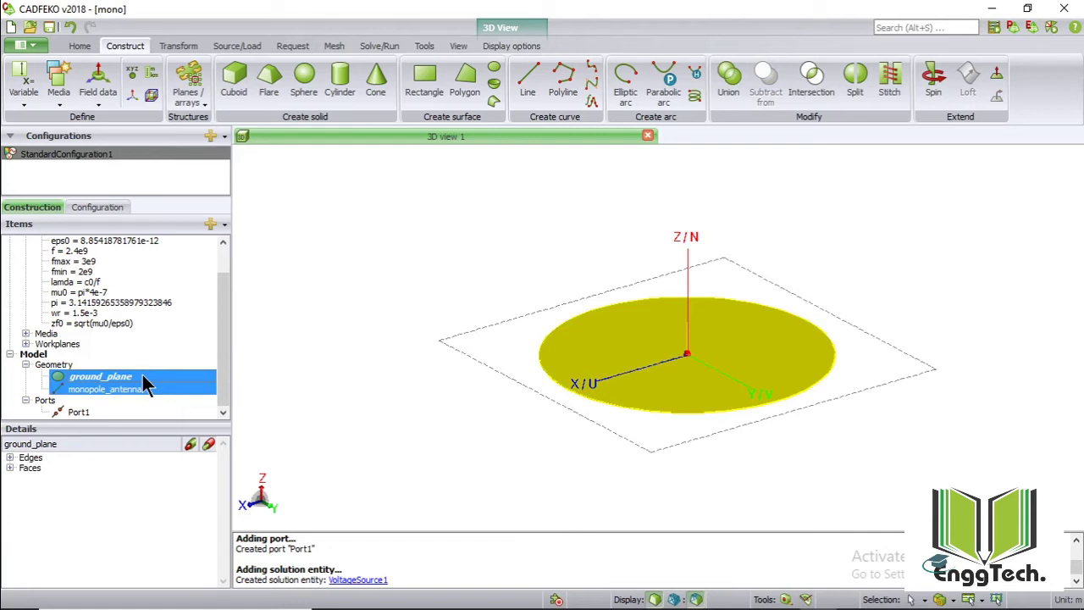
right_click(143, 374)
mouse_move(226, 303)
mouse_move(240, 279)
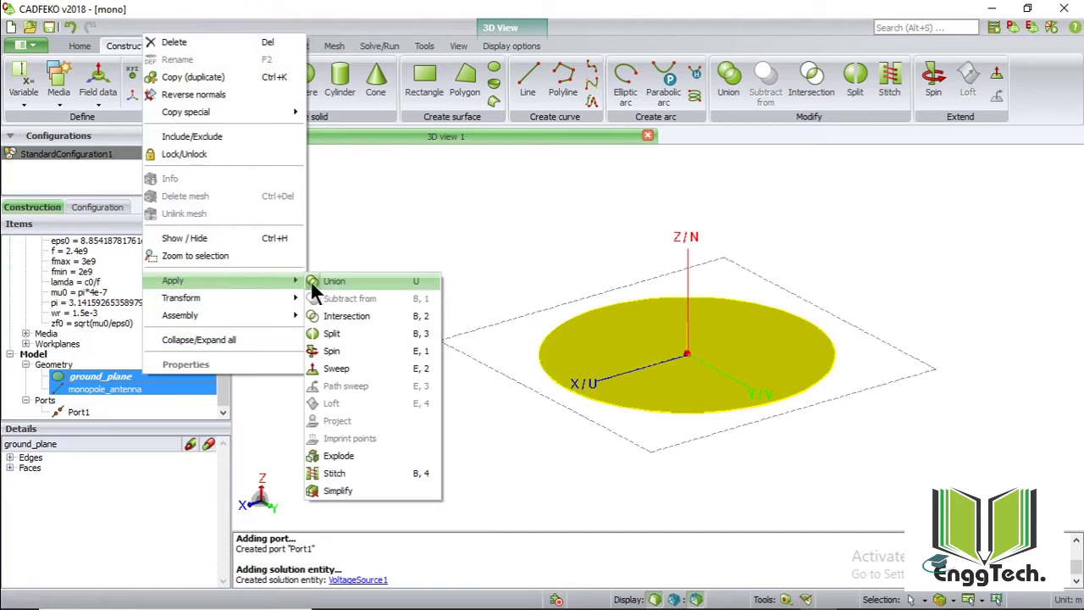
left_click(343, 282)
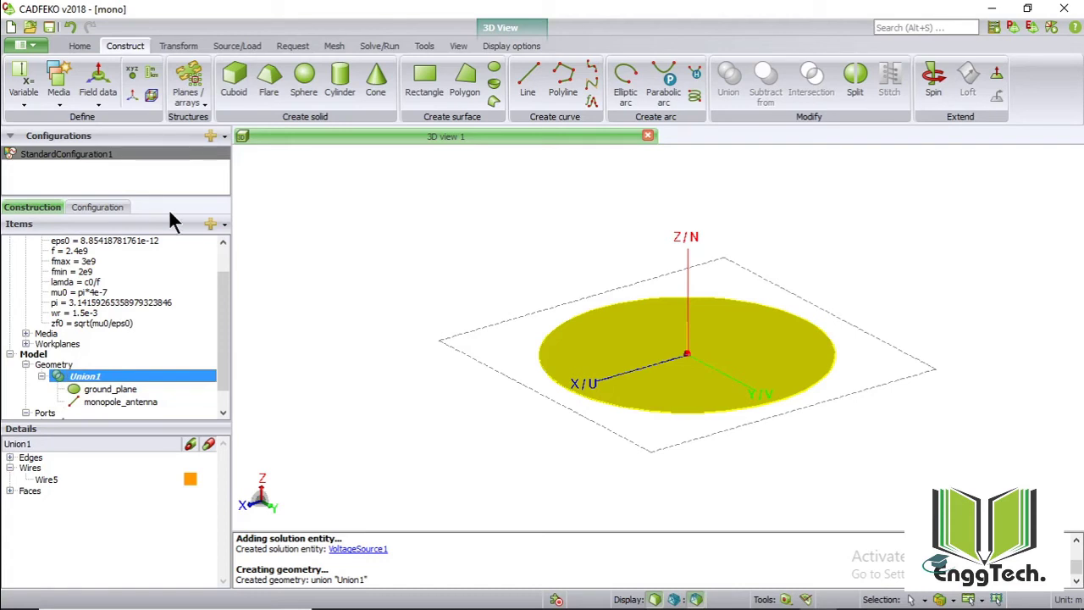
Request a 3D pattern far field with 5 degree increments in theta and phi, labelled FarField1.
left_click(290, 46)
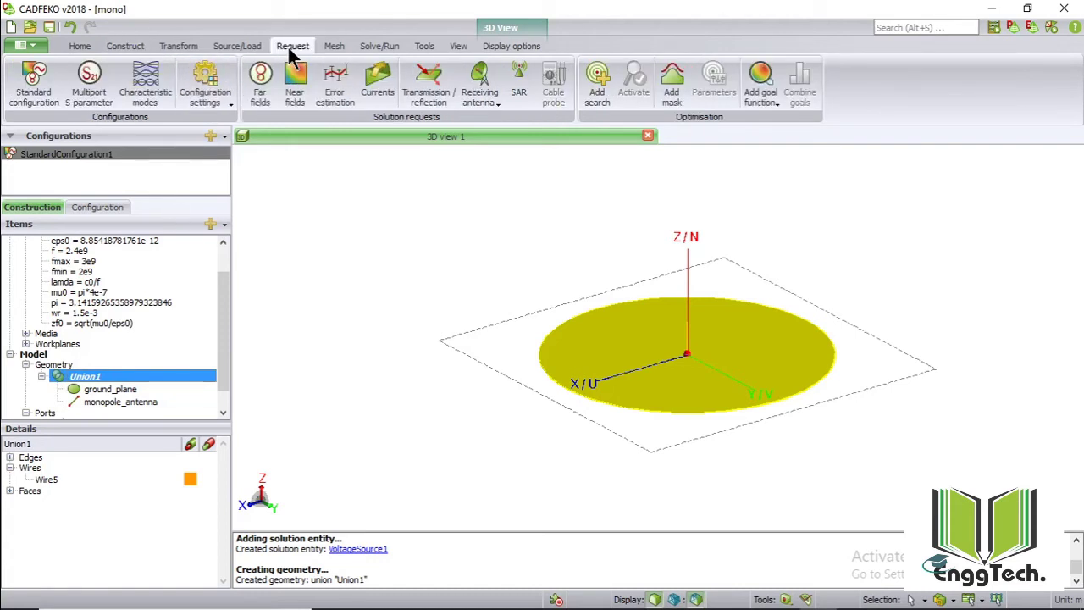
left_click(262, 88)
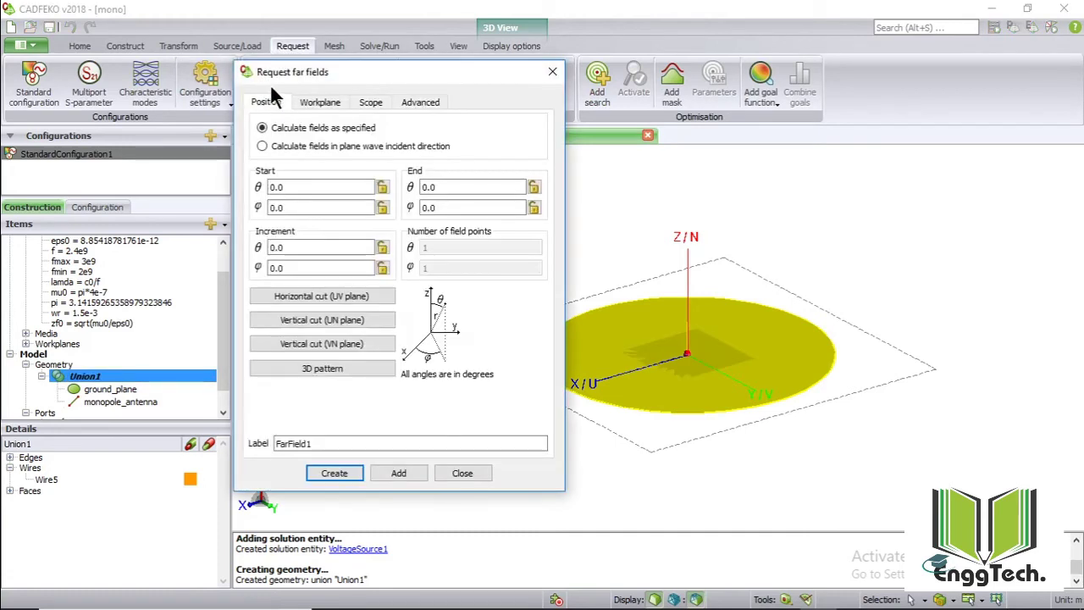
left_click(342, 368)
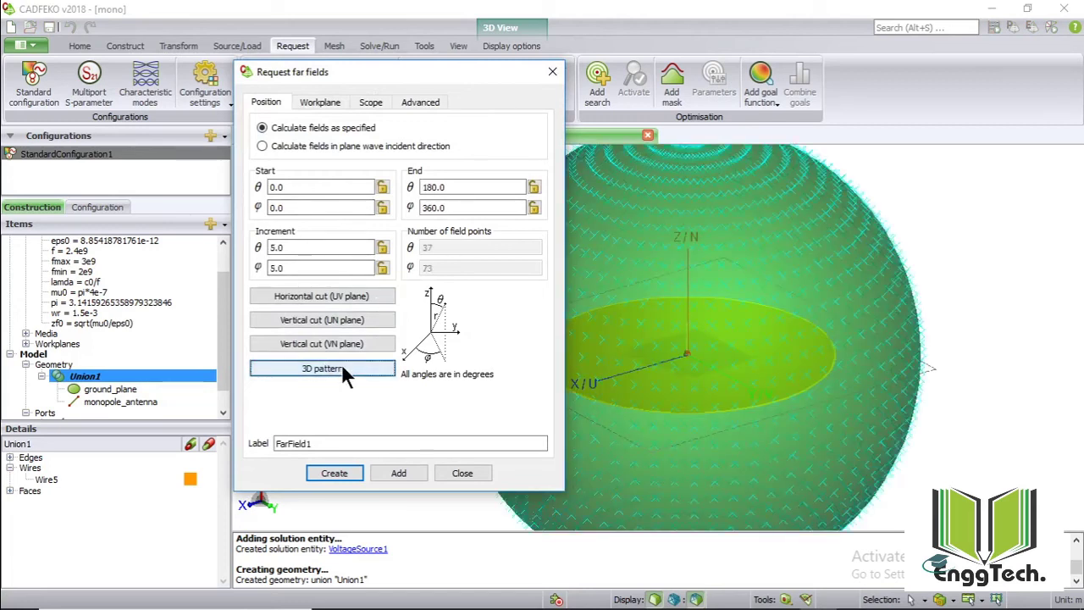
left_click(334, 473)
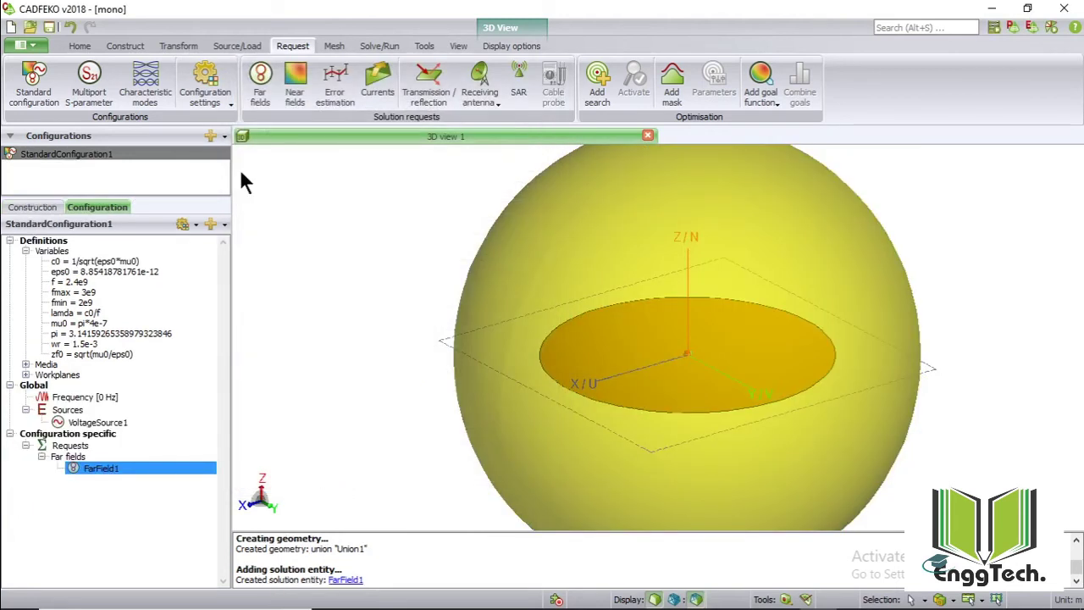
Set the solution frequency to 100 linearly spaced discrete points from fmin to fmax.
left_click(259, 49)
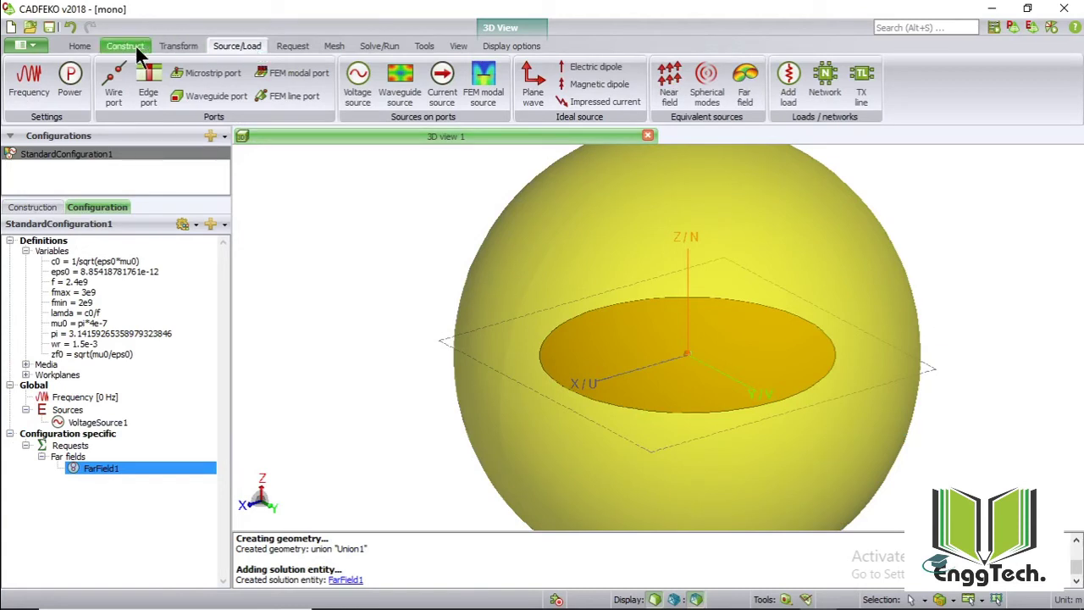
left_click(29, 85)
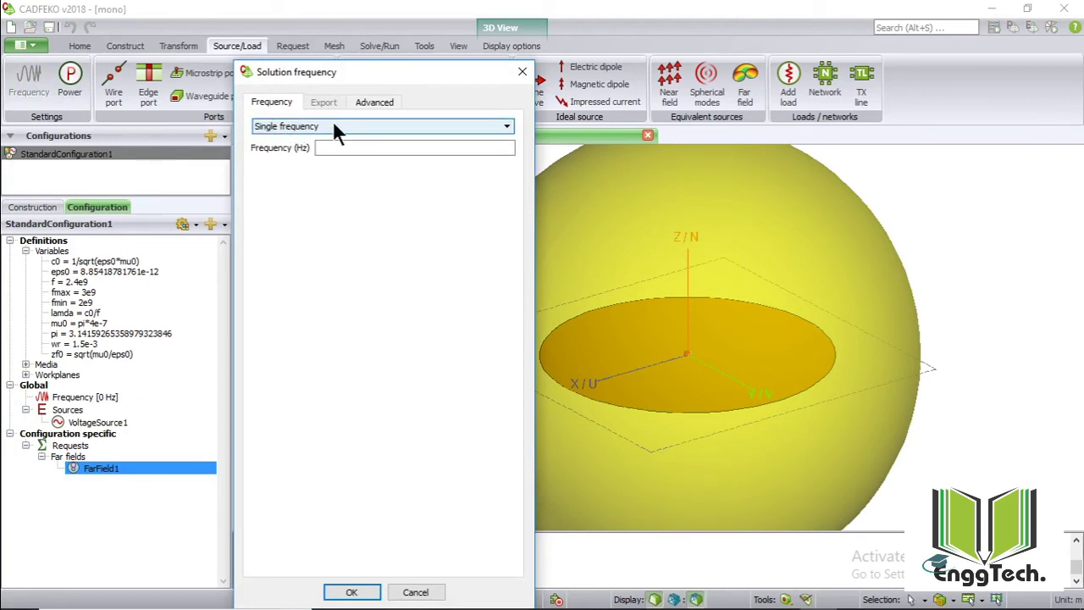
left_click(393, 124)
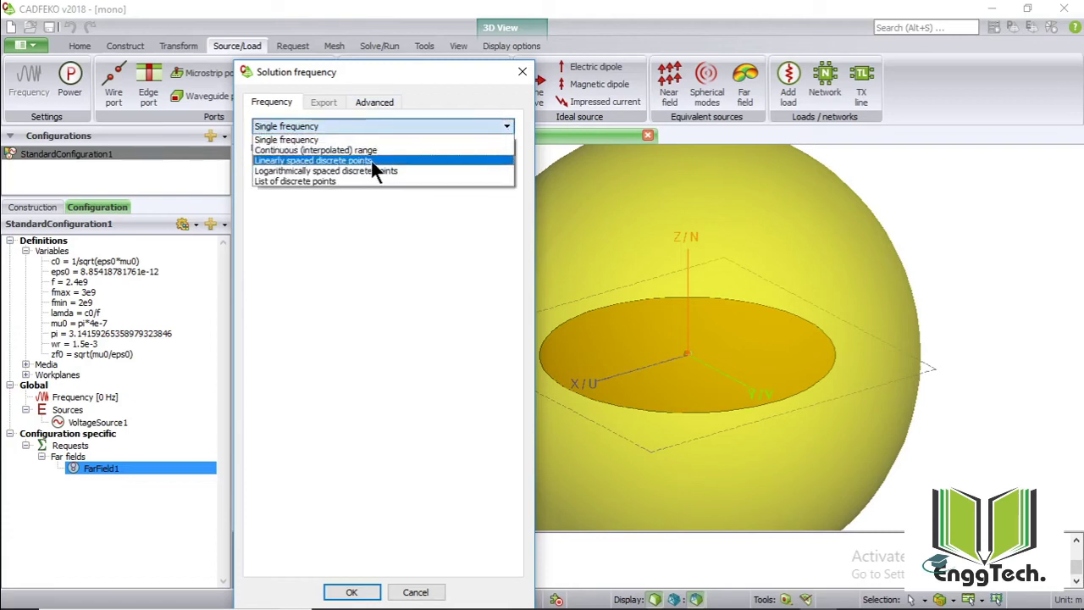
left_click(380, 160)
left_click(362, 149)
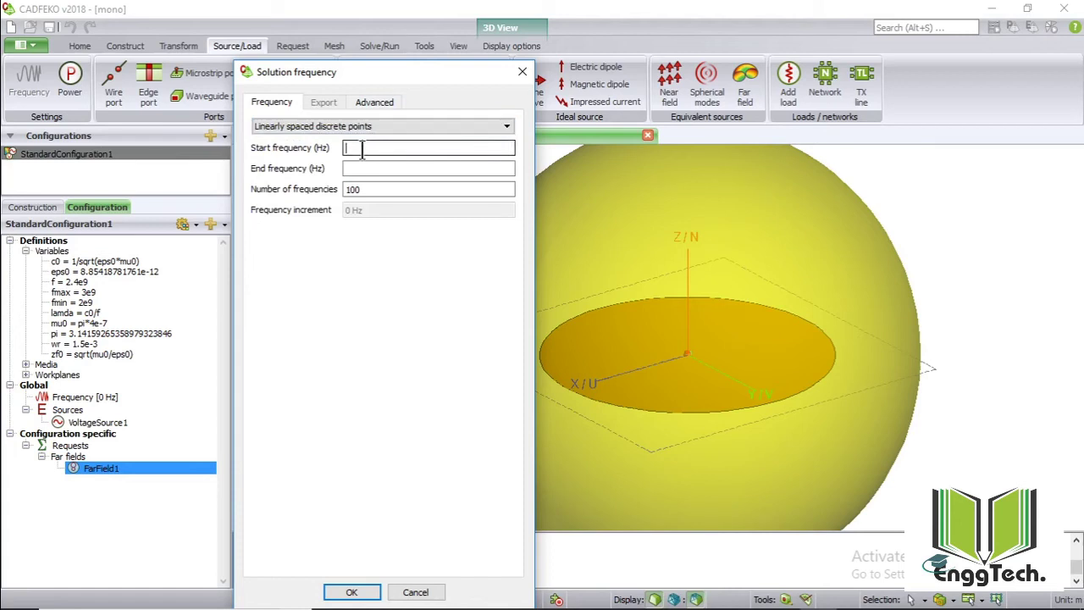
type("fmin")
left_click(365, 169)
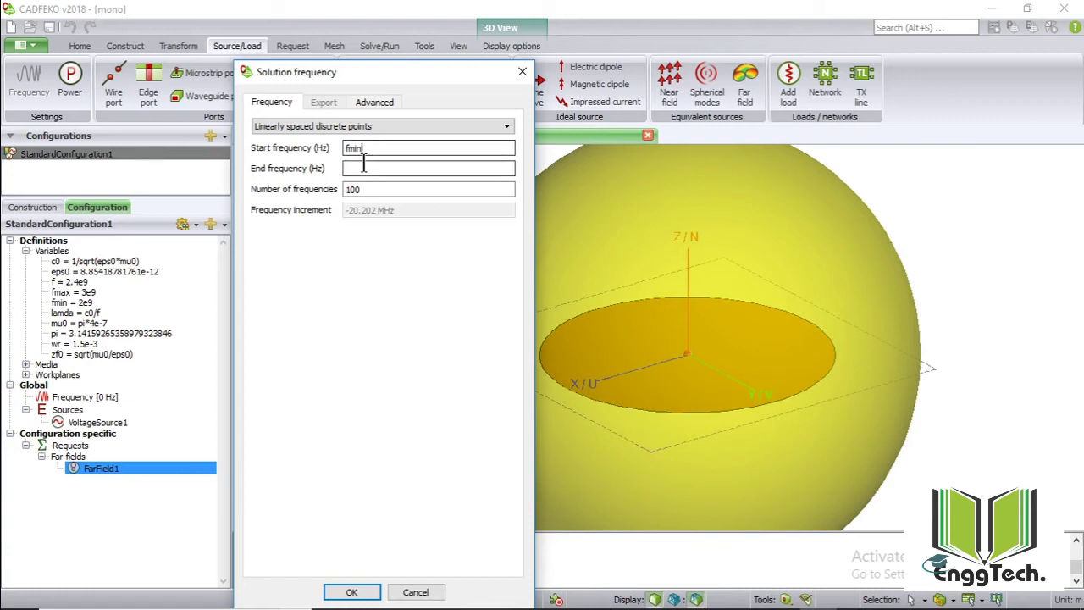
type("fmax")
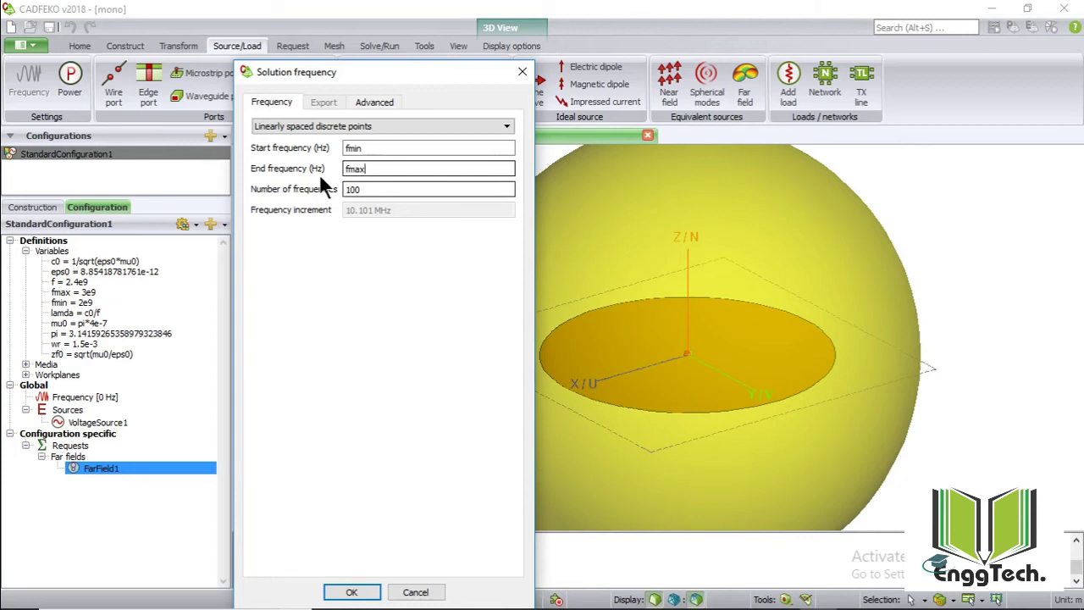
left_click(373, 189)
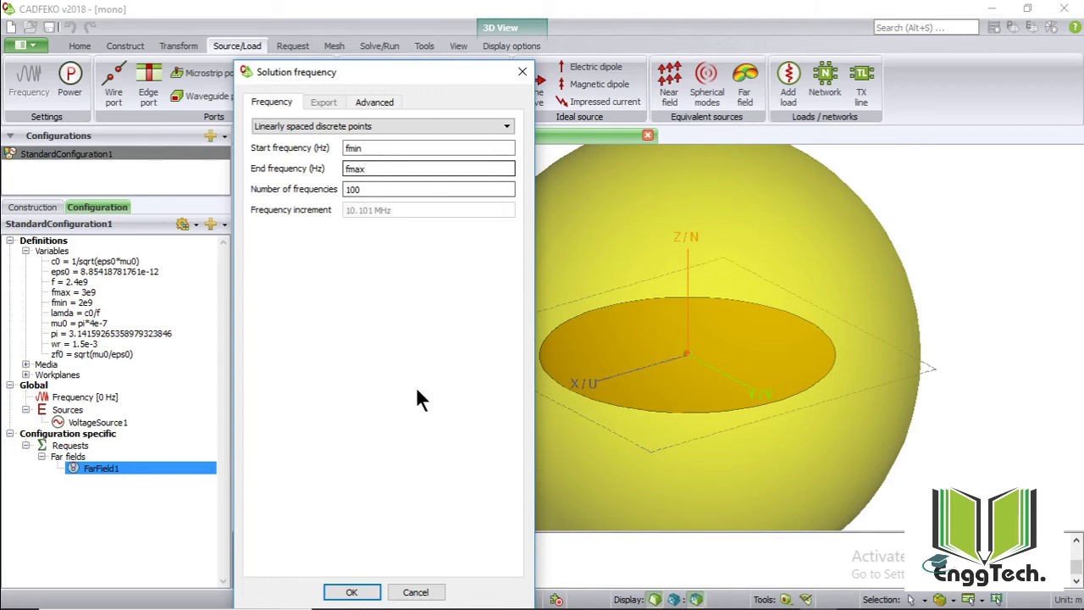
left_click(352, 592)
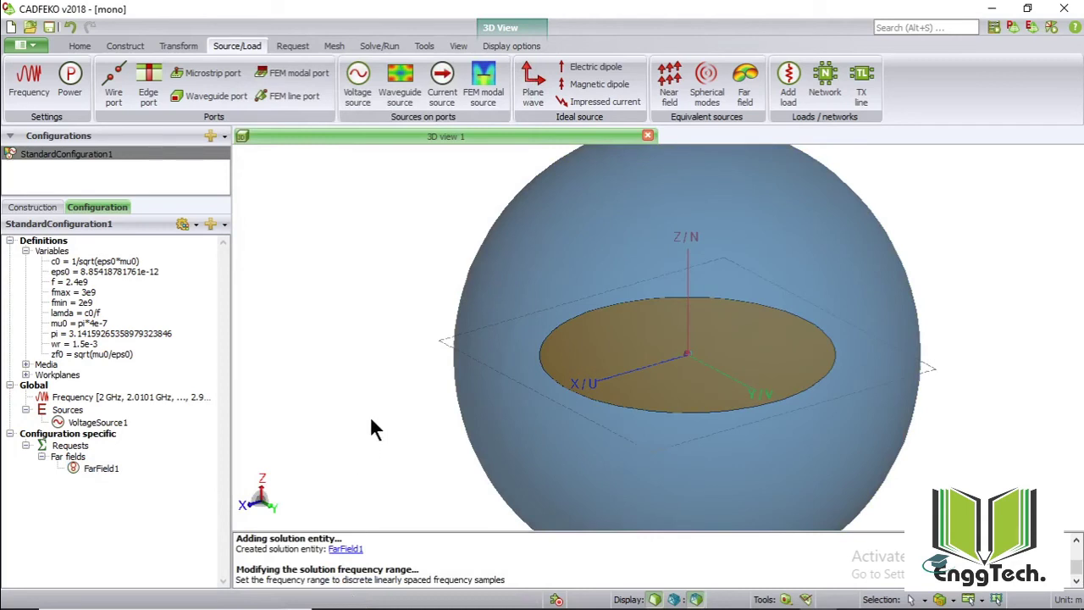
Mesh the whole model with Standard mesh size and a wire segment radius of wr/12.
left_click(335, 46)
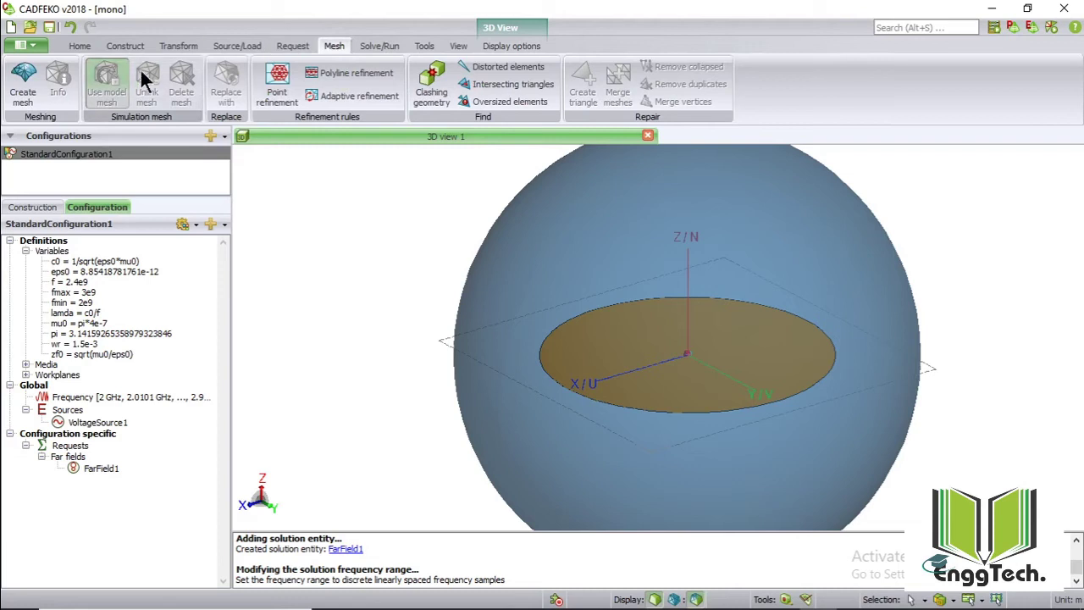
left_click(23, 95)
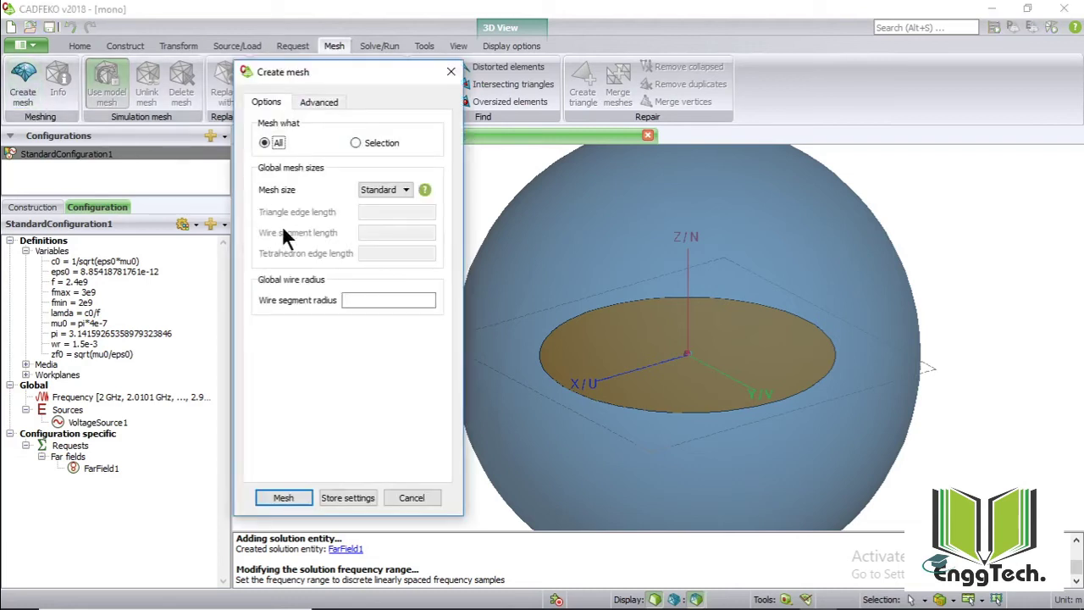
left_click(362, 300)
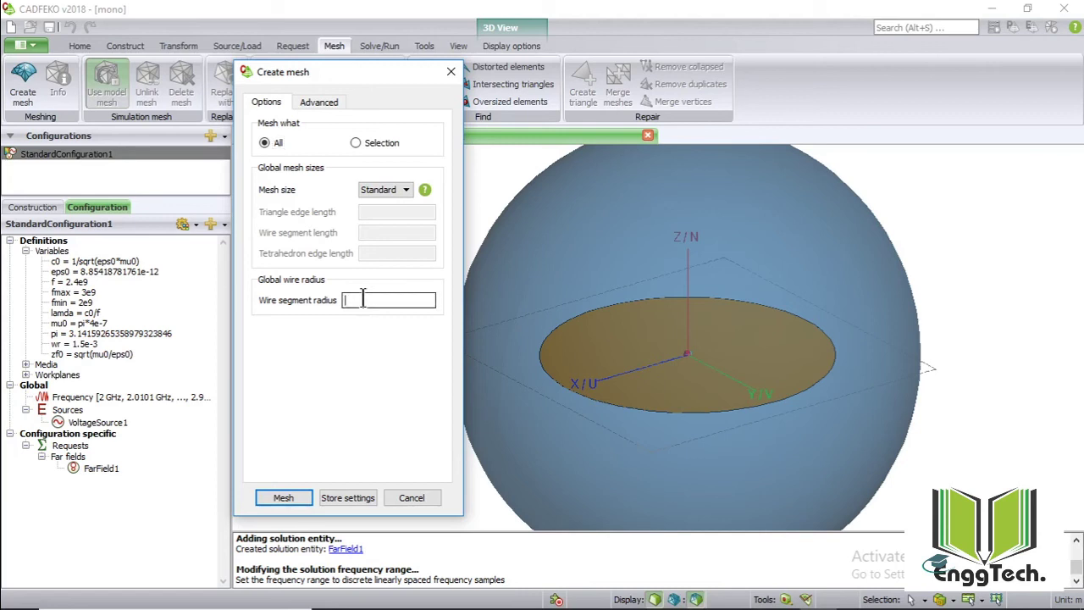
type("wr/12")
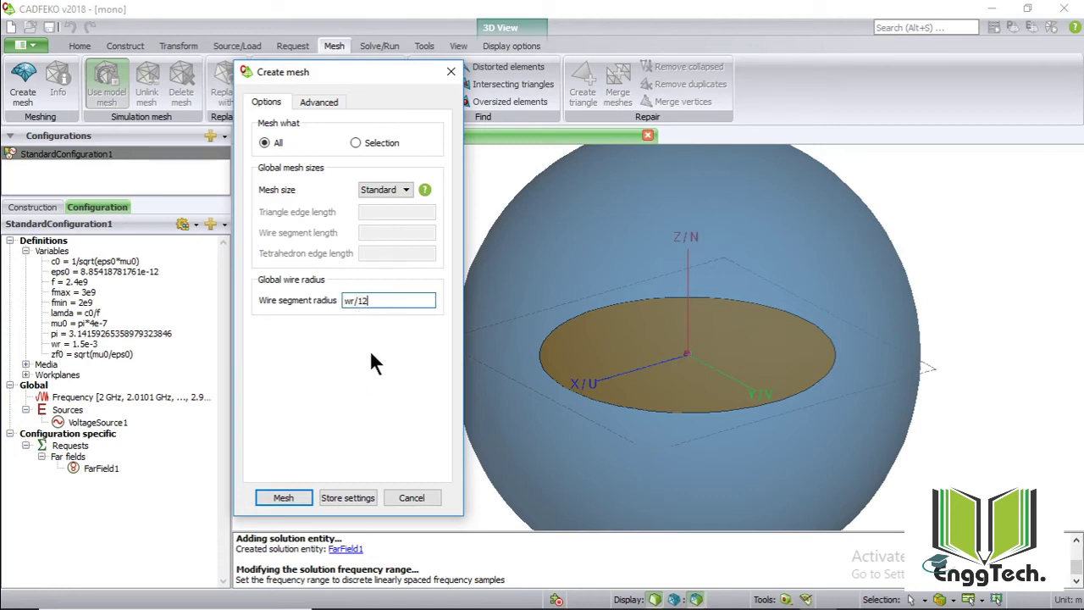
left_click(285, 498)
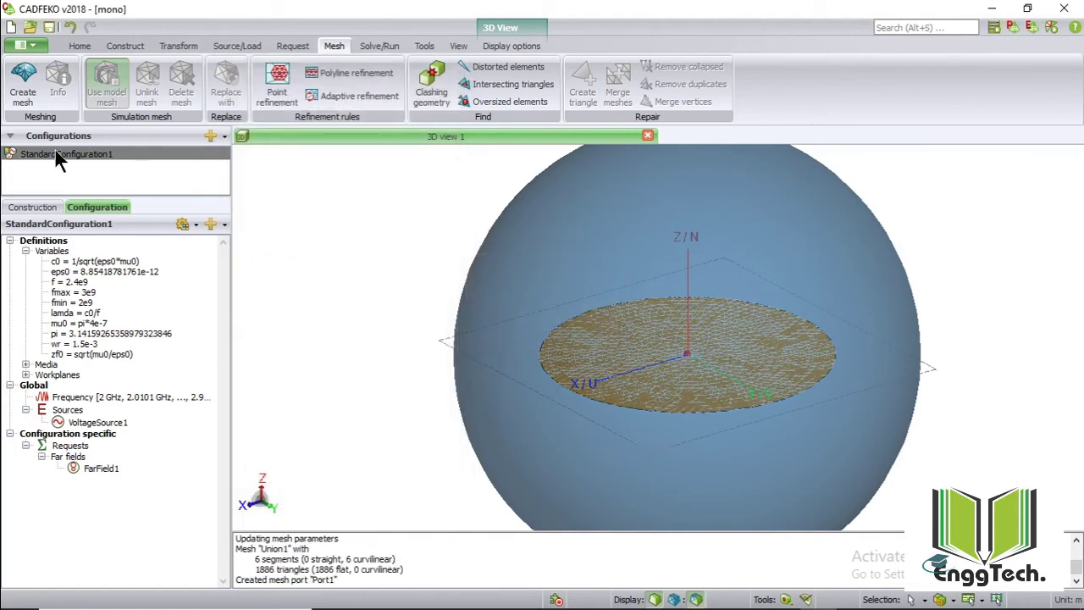
Save the model as mono in the Dipole folder, overwriting the existing files.
left_click(37, 44)
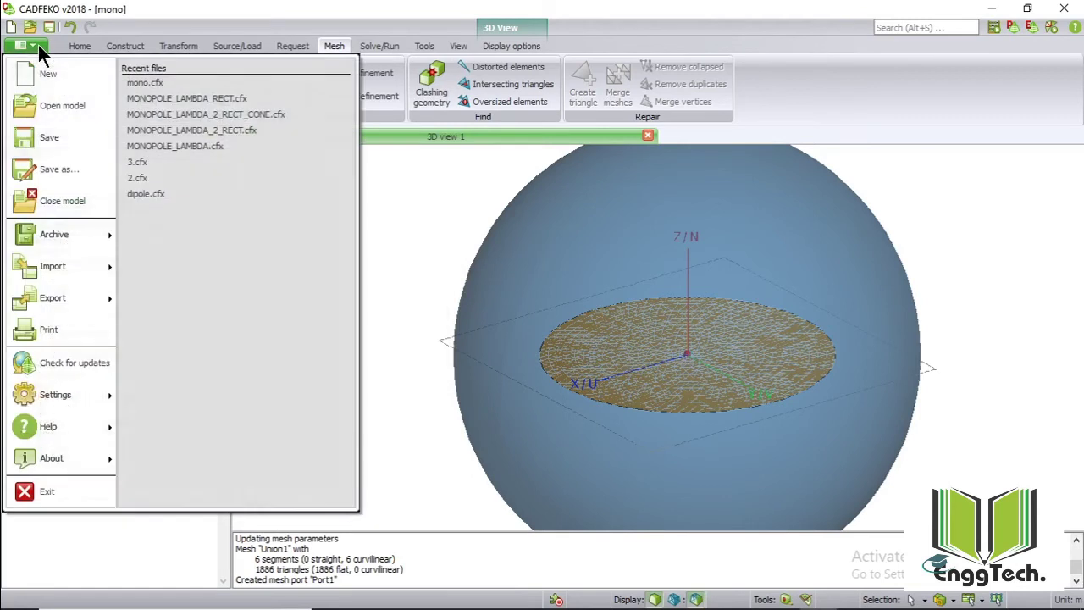
left_click(84, 161)
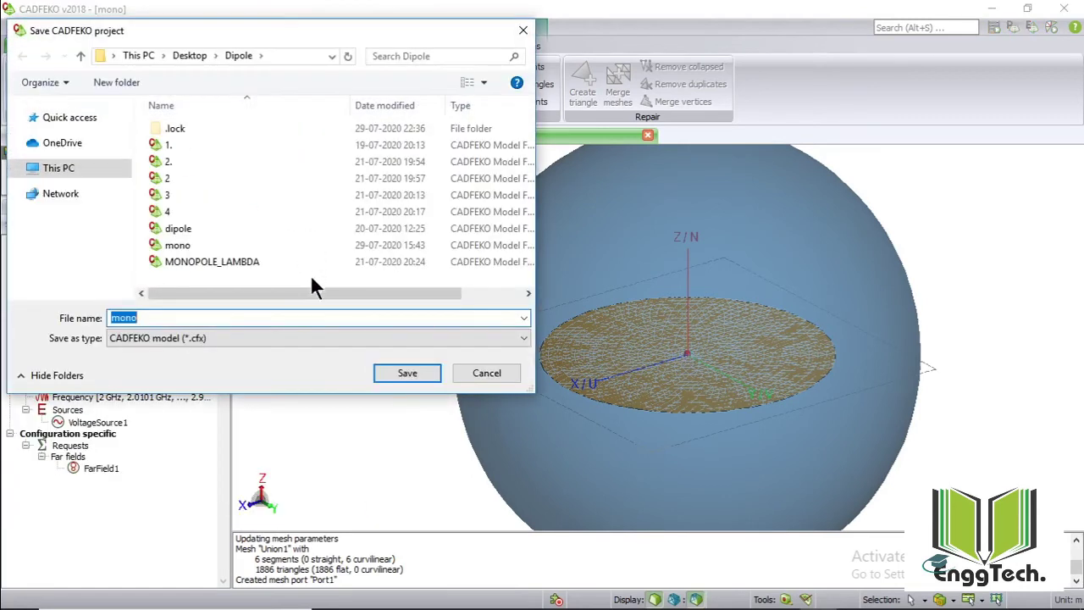
left_click(423, 373)
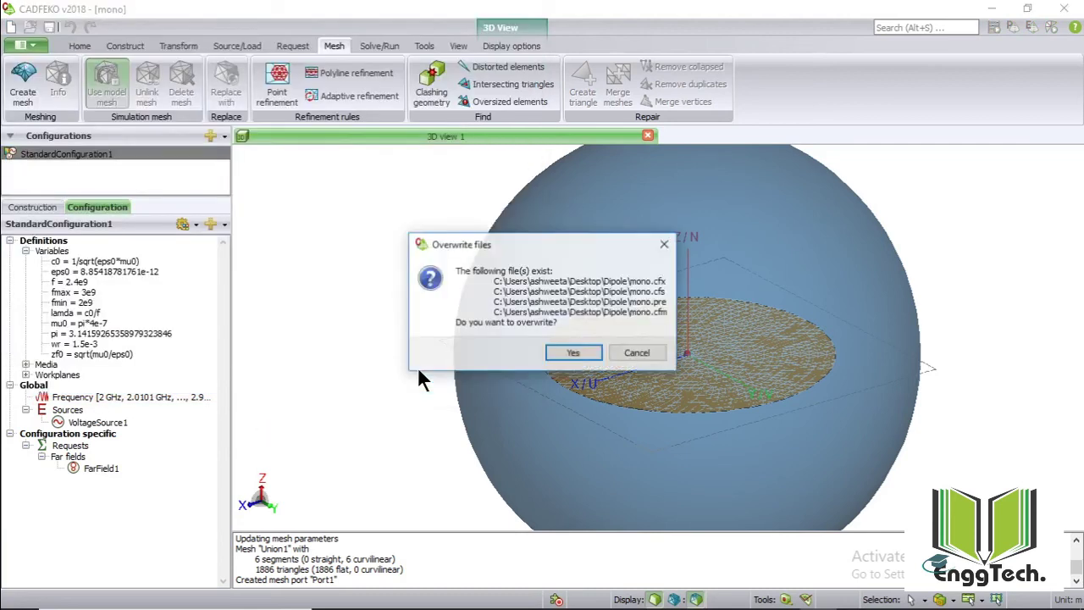
left_click(573, 354)
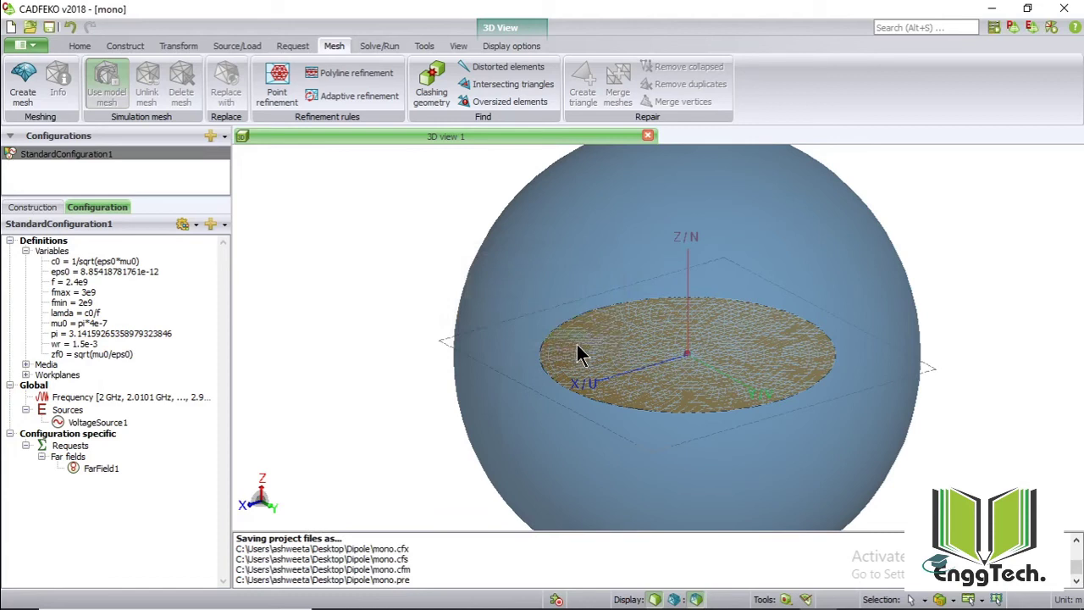
Run the FEKO solver on the mono model and dismiss the run window once the solution finishes.
left_click(380, 47)
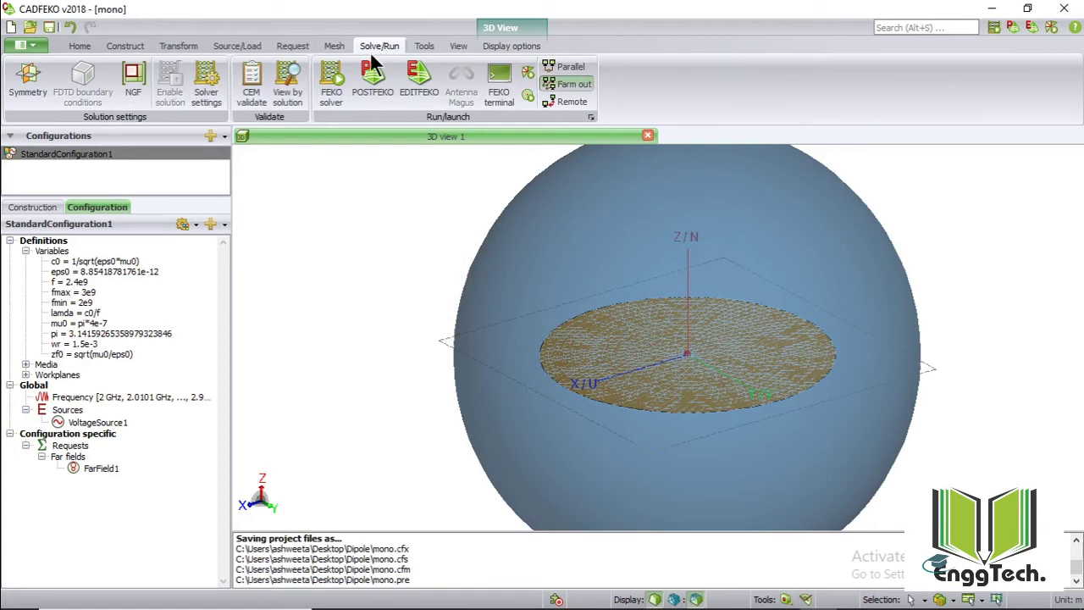
left_click(332, 82)
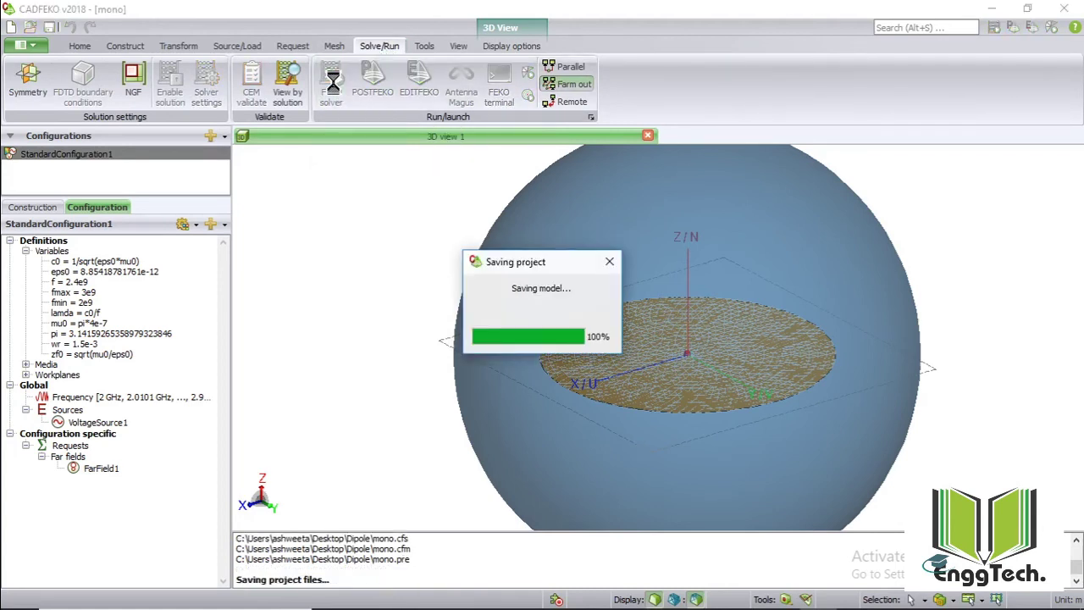
key("Return")
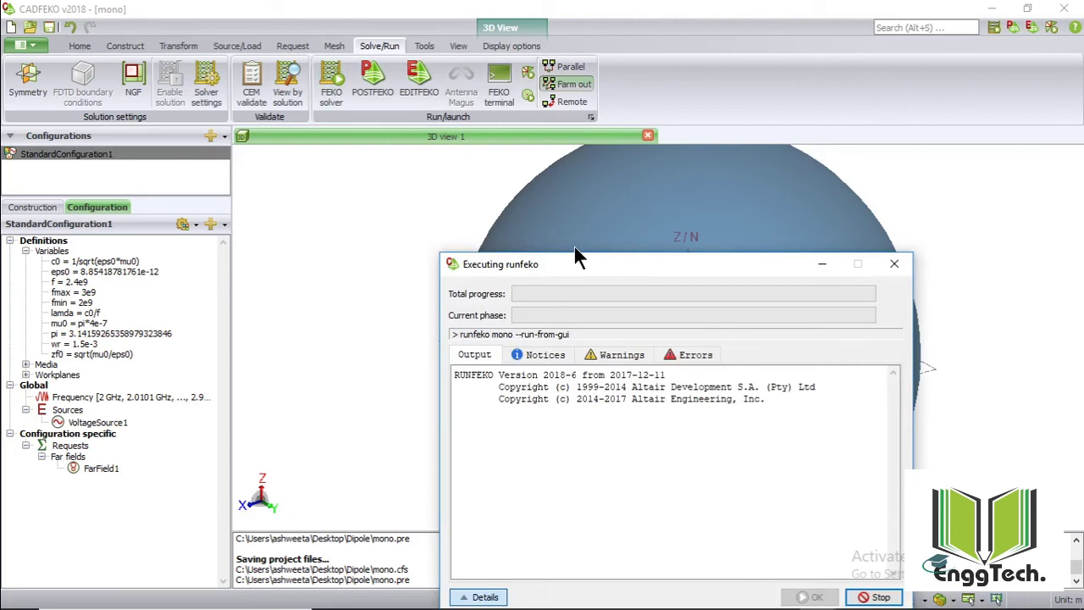
left_click_drag(583, 264, 547, 171)
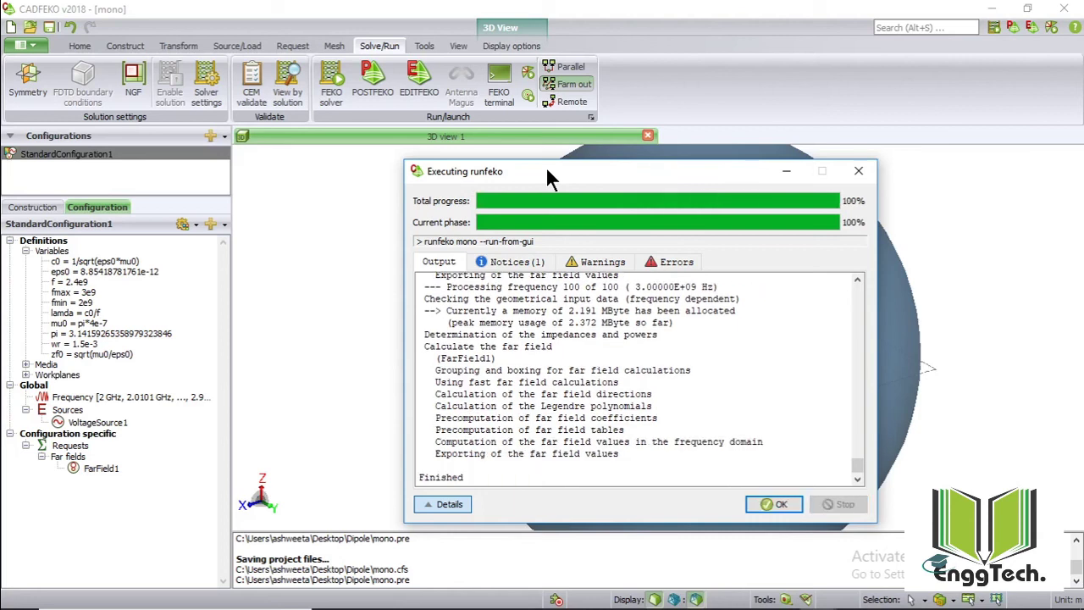
left_click(777, 505)
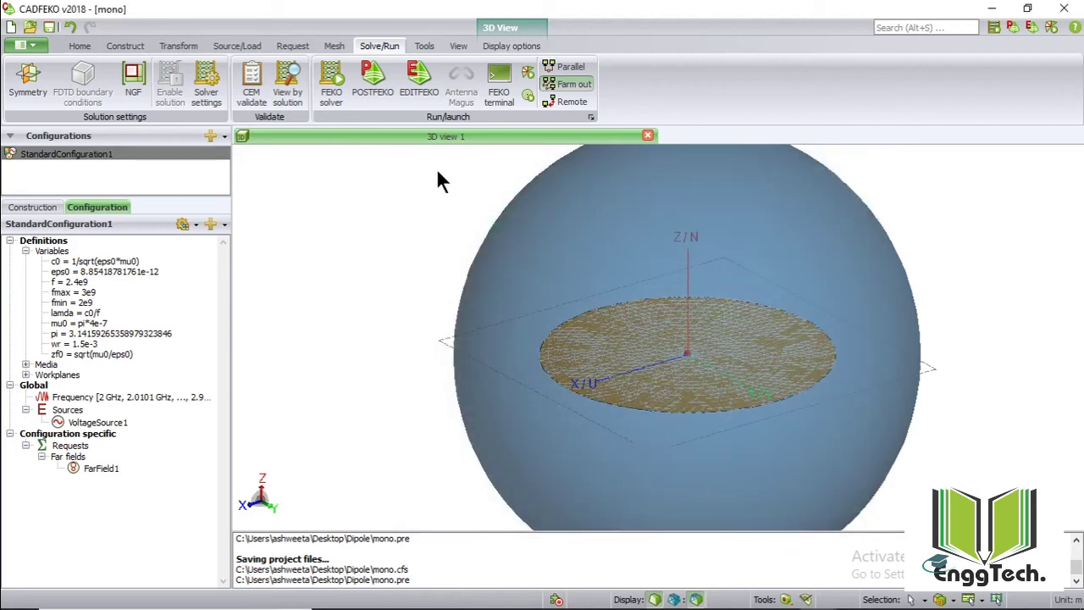
Open the results in POSTFEKO and plot the VoltageSource1 reflection coefficient on a new Cartesian graph.
left_click(383, 92)
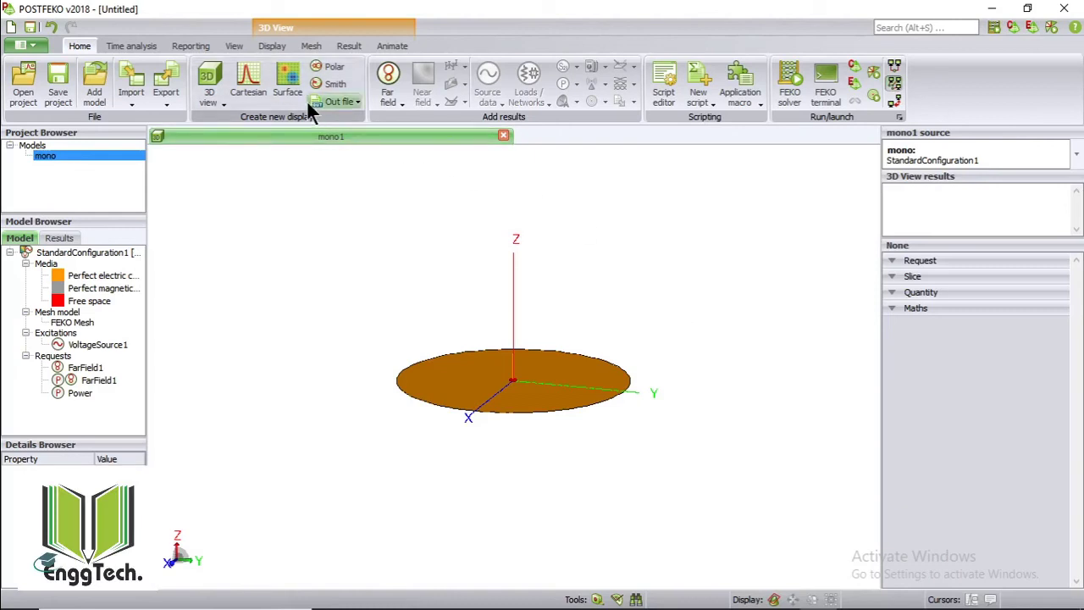
left_click(247, 84)
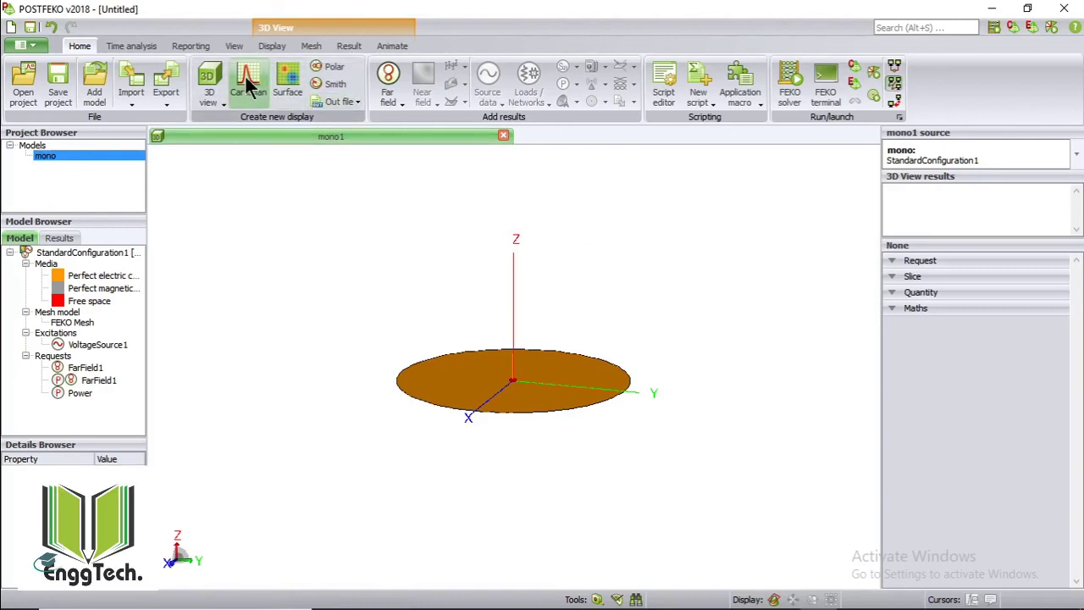
left_click(495, 101)
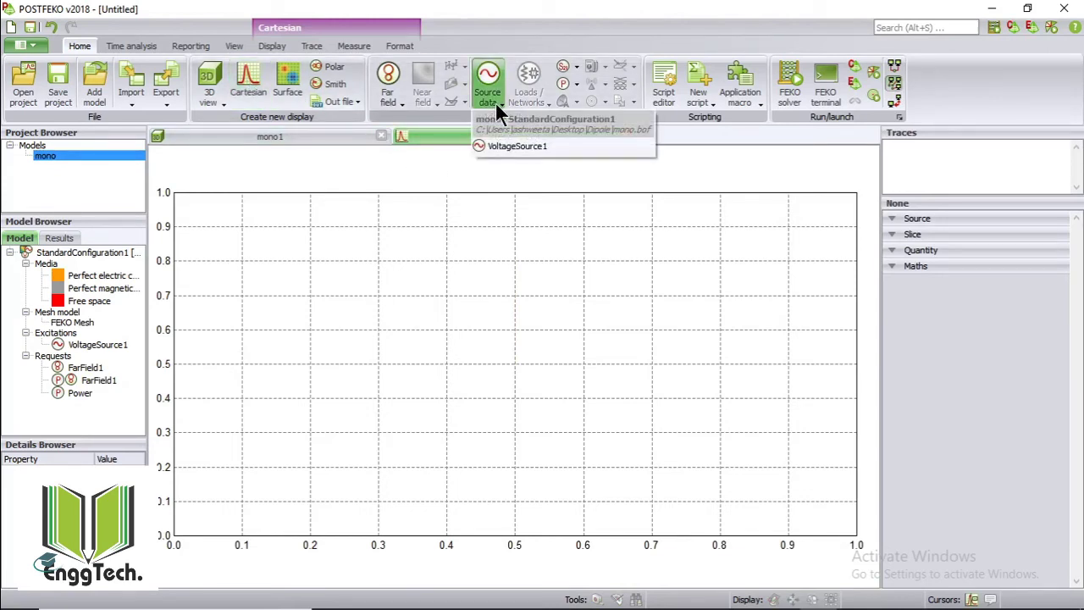
left_click(558, 144)
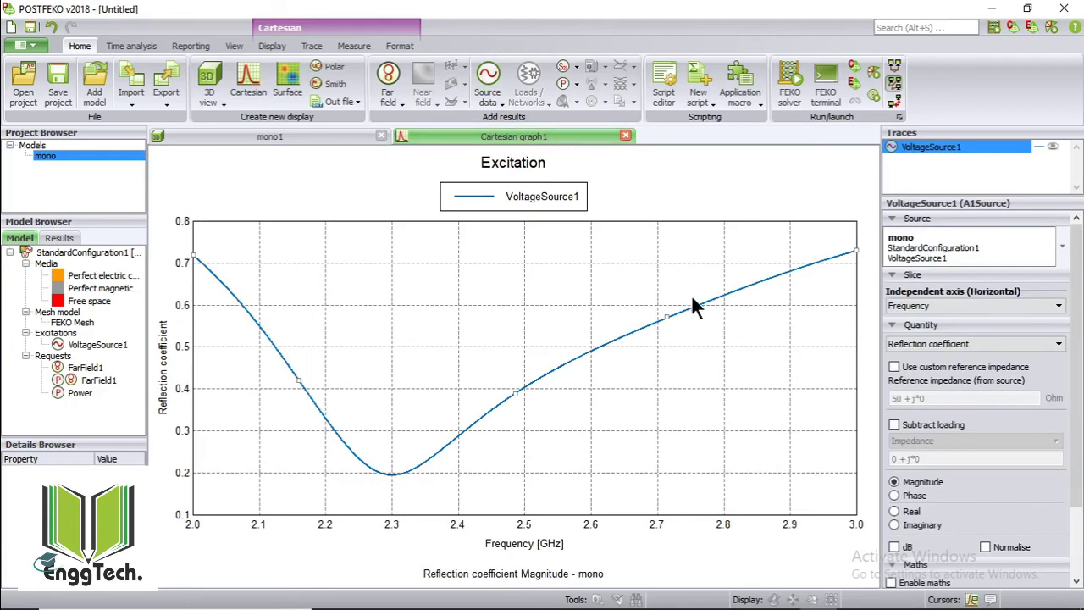
Show the reflection coefficient in dB and place a graph cursor on the curve's minimum, at about 2.3 GHz.
left_click(893, 547)
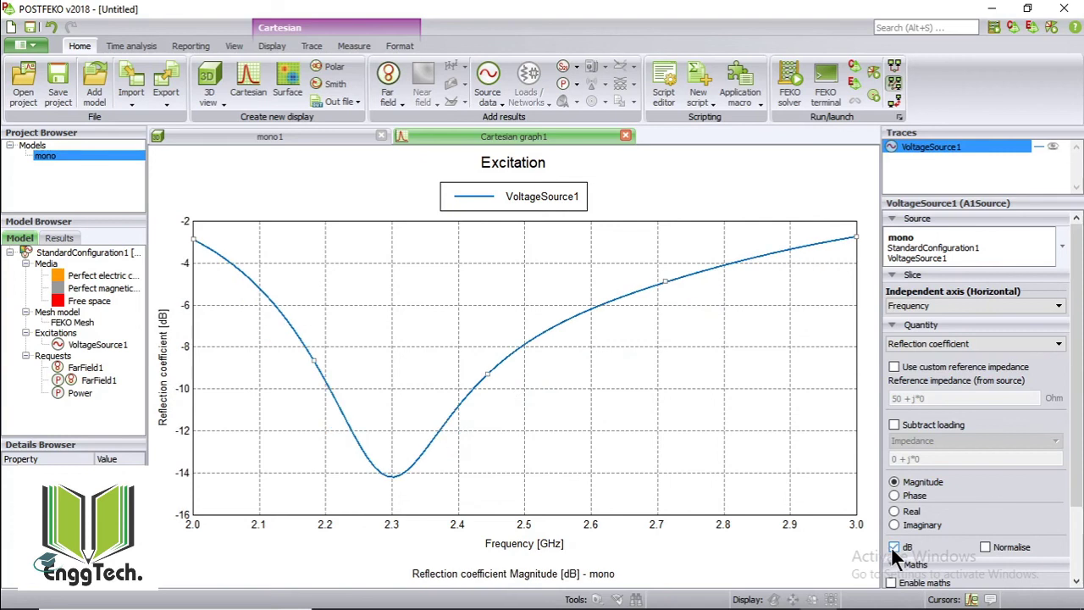
left_click(973, 600)
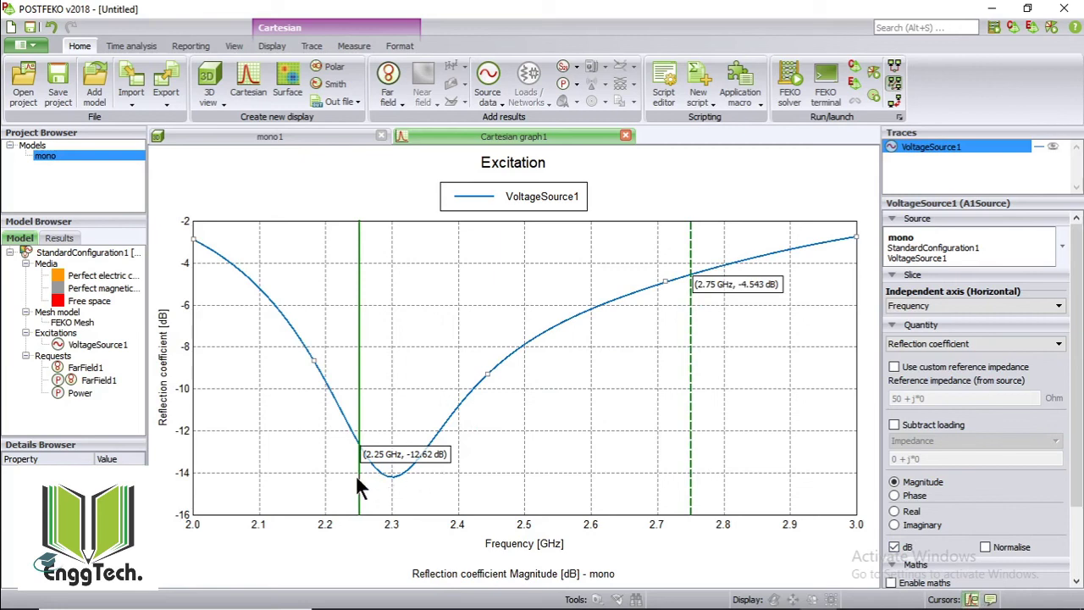
left_click_drag(358, 477, 395, 487)
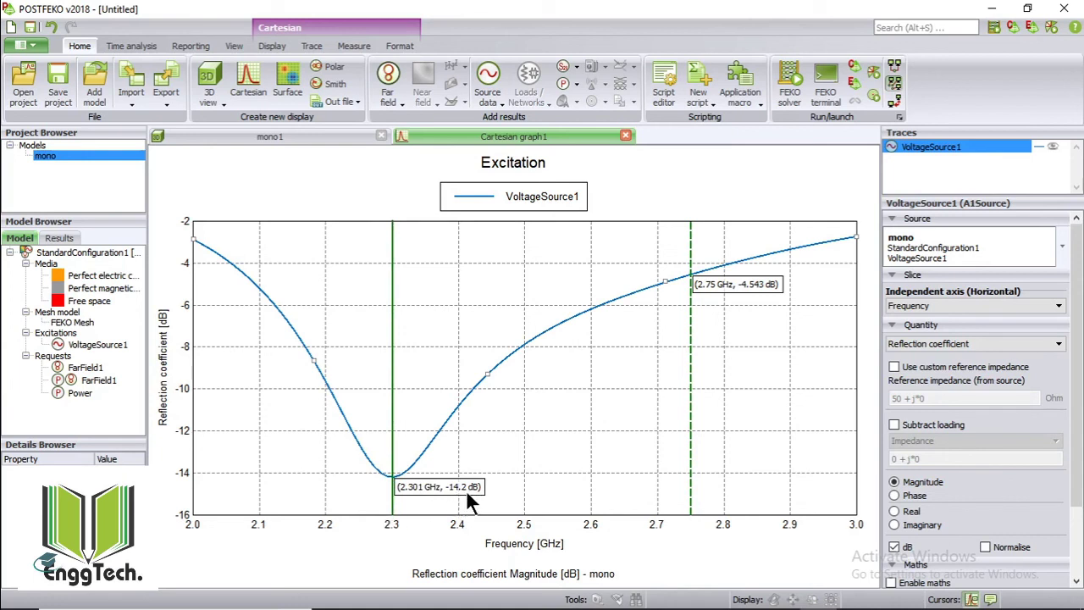
Add the FarField1 result to the mono1 3D view.
left_click(298, 142)
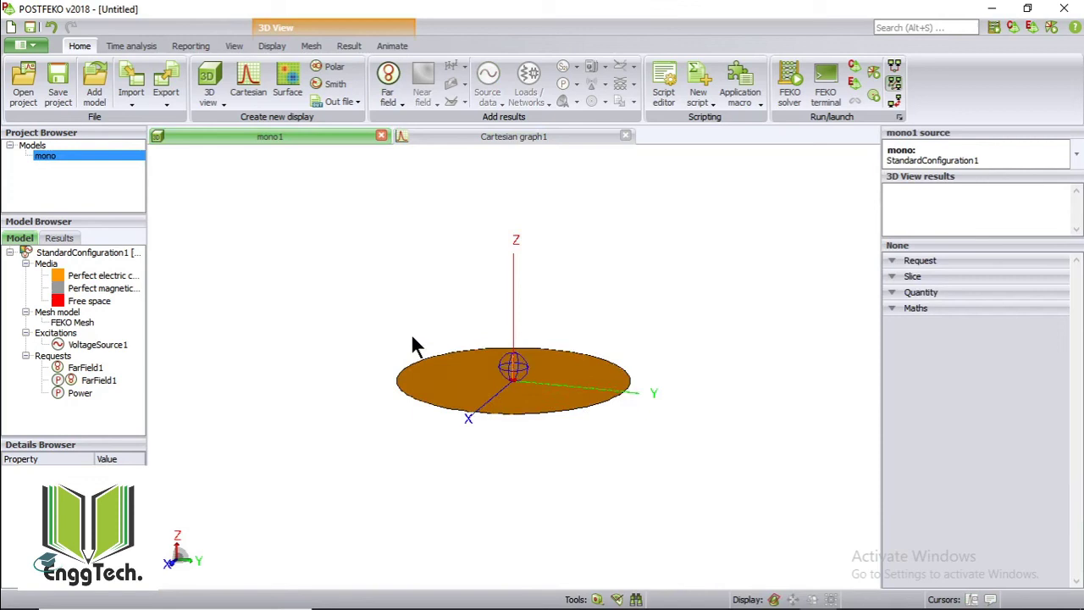
left_click(401, 98)
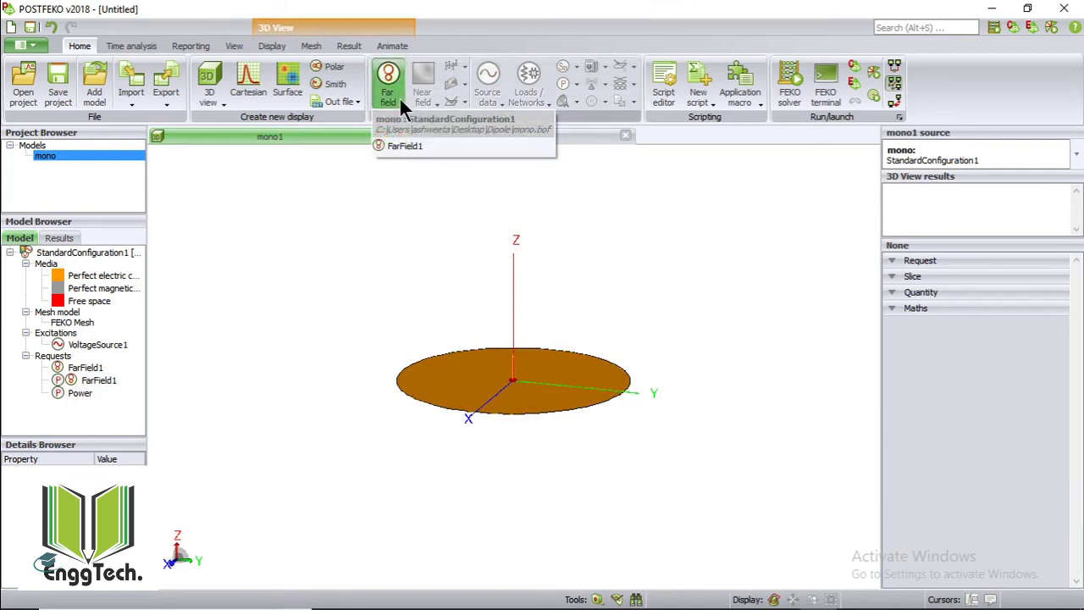
left_click(457, 146)
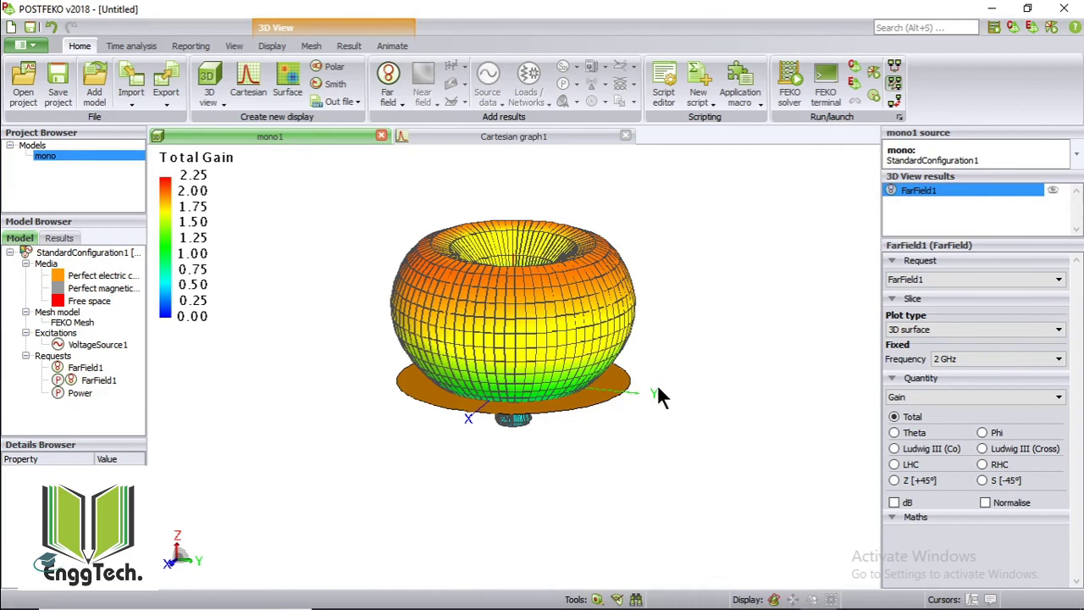
Set the 3D far-field pattern's frequency to 2.30303 GHz and inspect its shape.
left_click(974, 362)
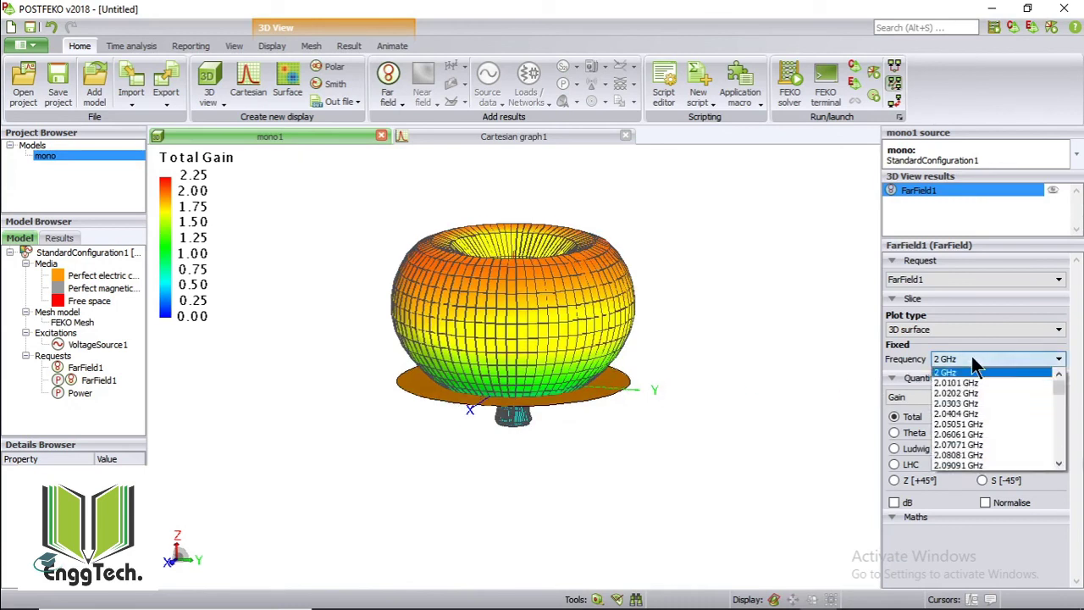
key("Down")
key("Down")
key("Down")
key("Down")
key("Down")
key("Down")
key("Down")
key("Down")
key("Down")
key("Down")
key("Down")
key("Down")
key("Down")
key("Down")
key("Down")
key("Down")
key("Down")
key("Down")
key("Down")
key("Down")
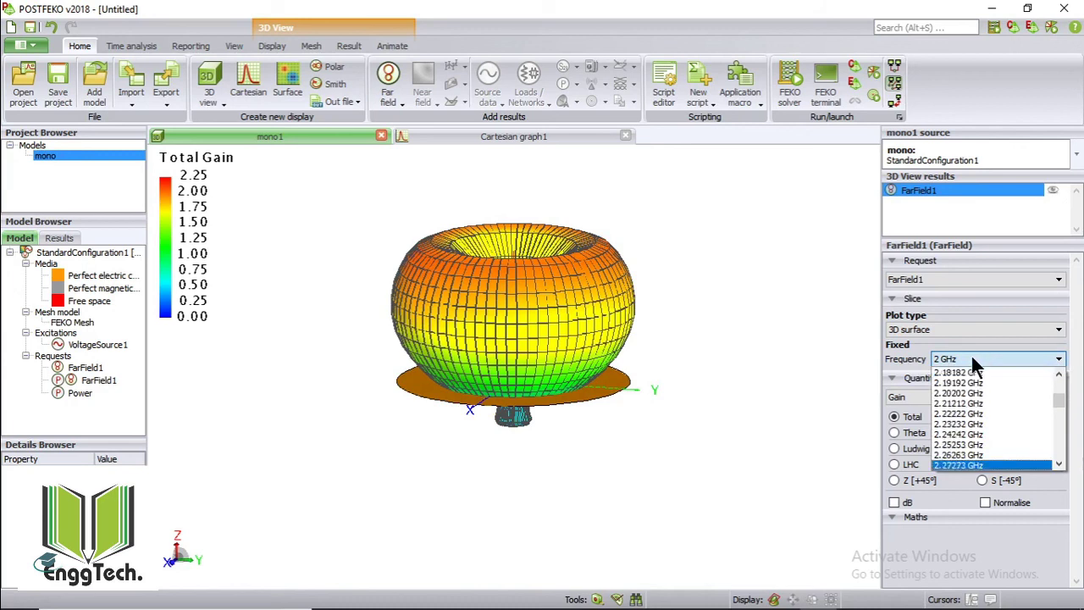
key("Up")
key("Up")
key("Up")
key("Up")
key("Up")
key("Up")
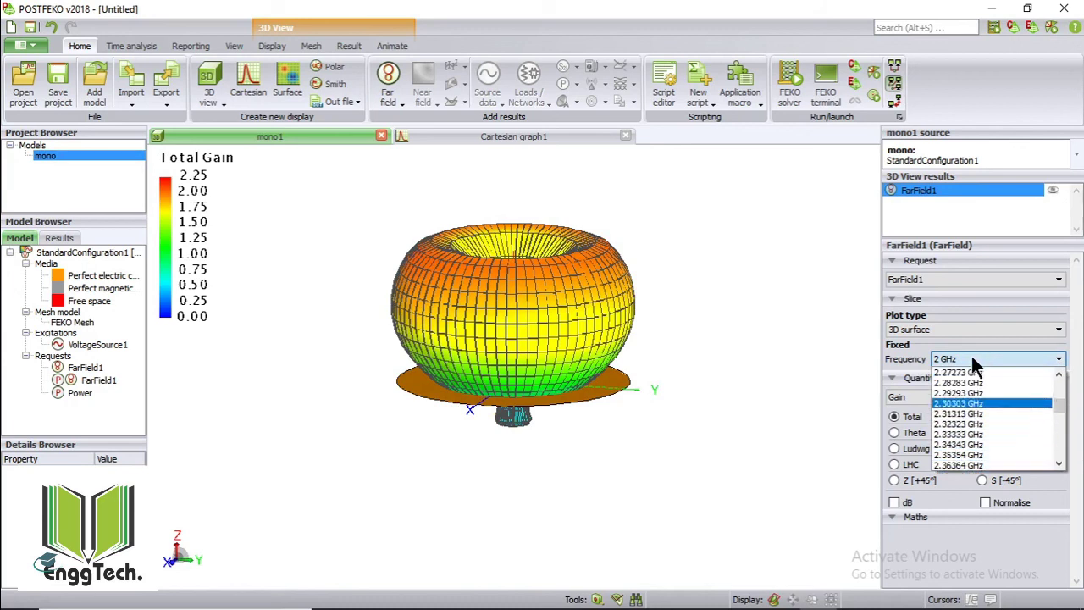
key("Return")
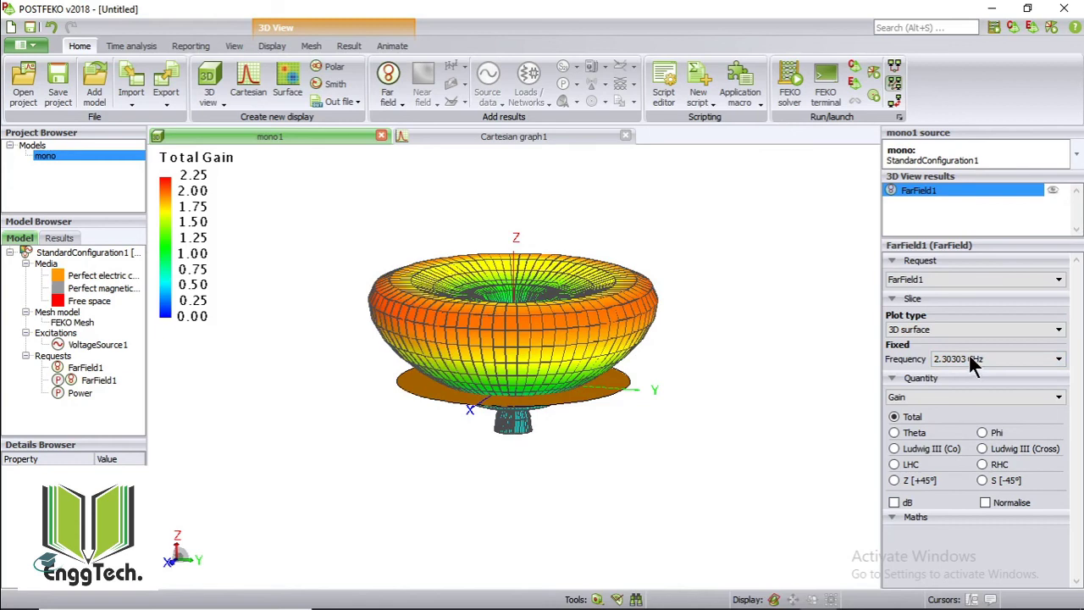
left_click_drag(690, 259, 687, 285)
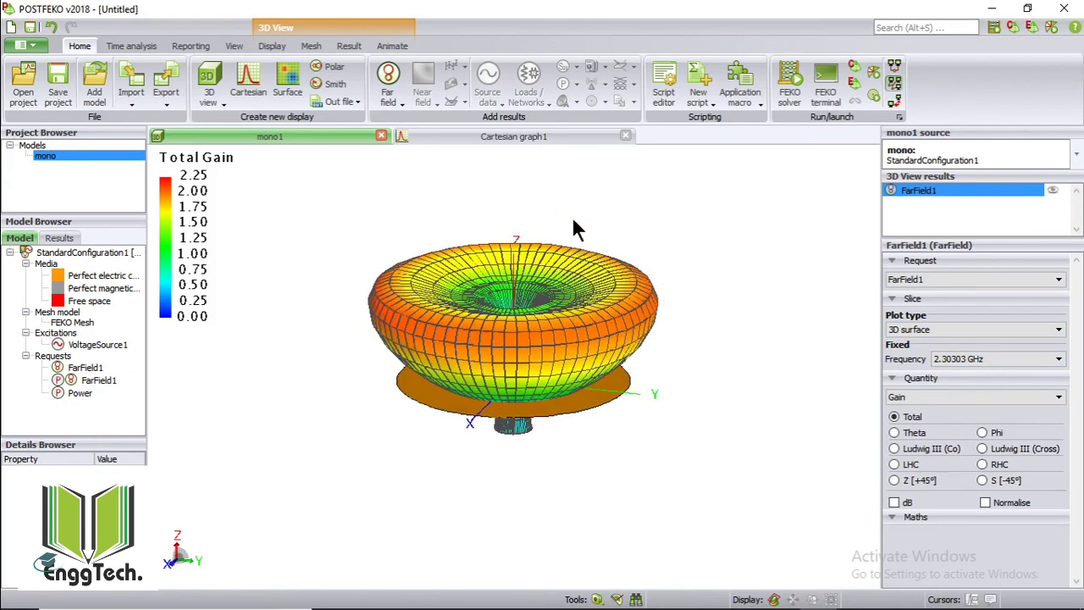
left_click_drag(733, 320, 742, 313)
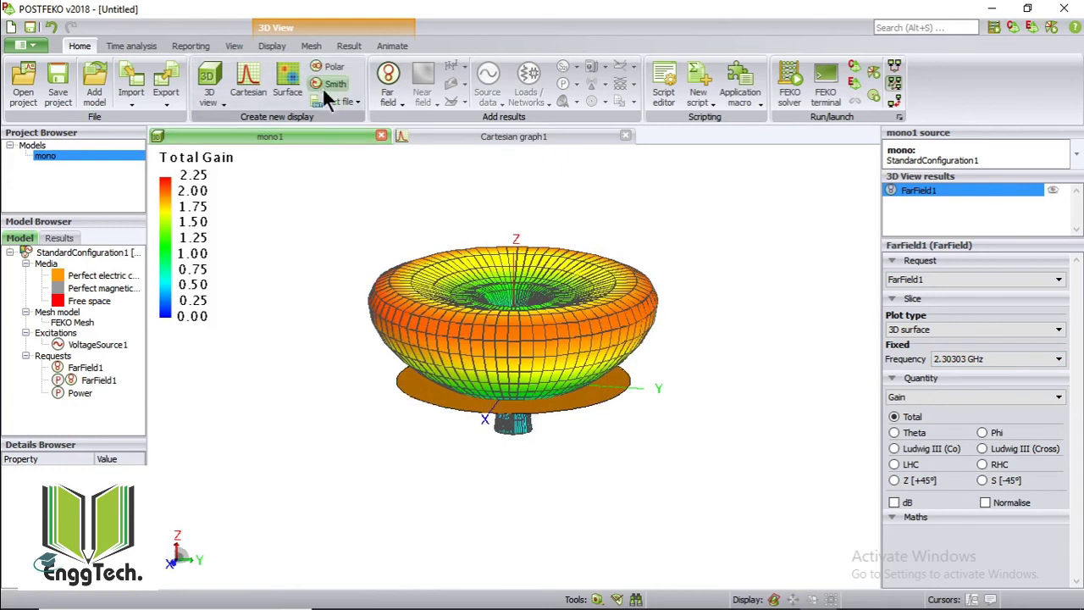
Plot FarField1 on a new polar graph with Theta (wrapped) as the independent angular axis.
left_click(342, 70)
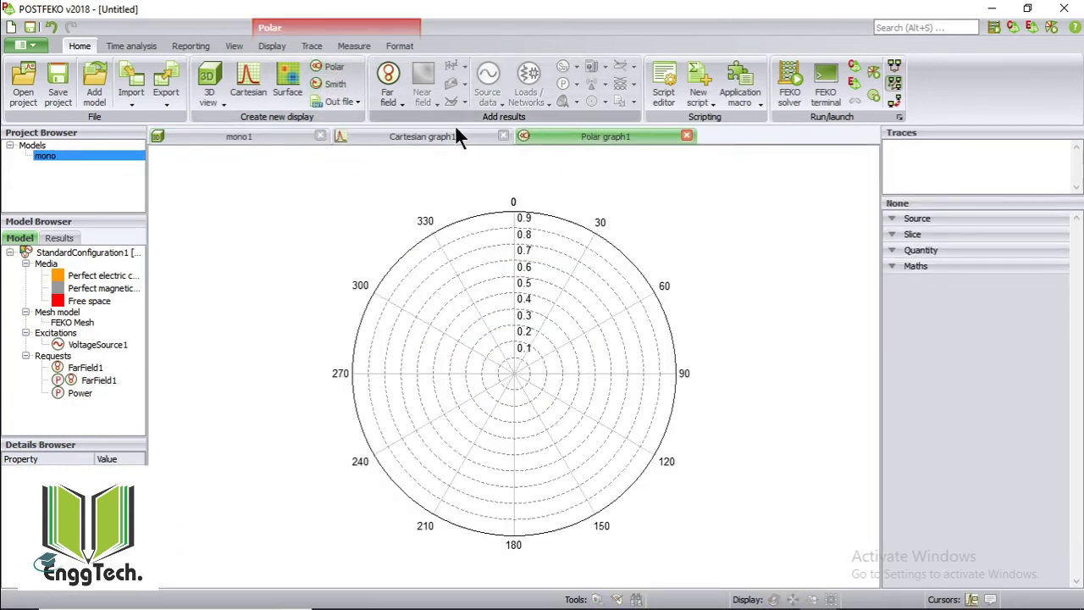
left_click(392, 89)
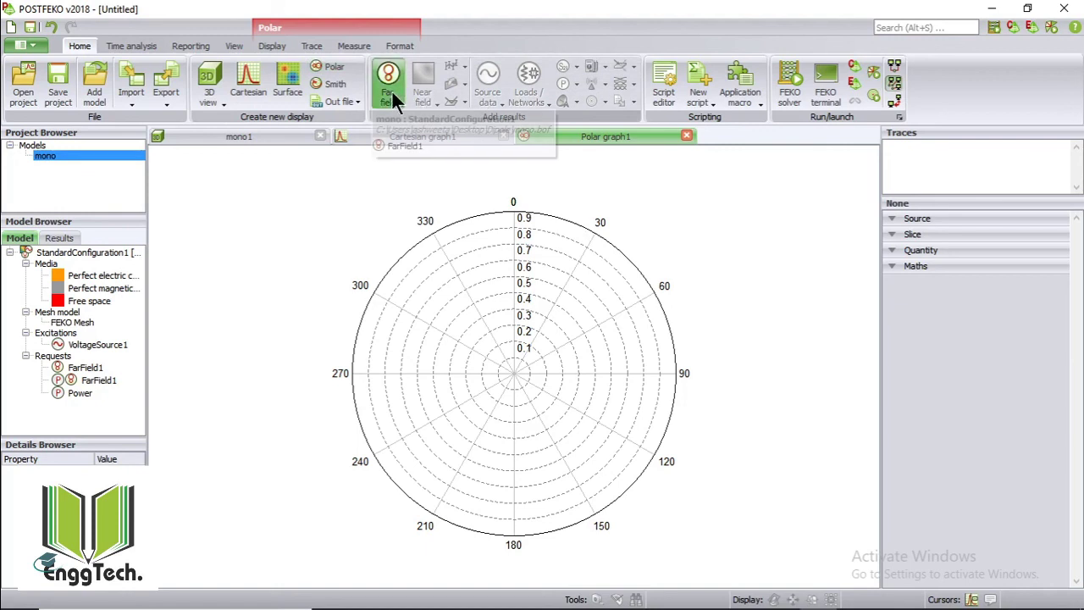
left_click(445, 153)
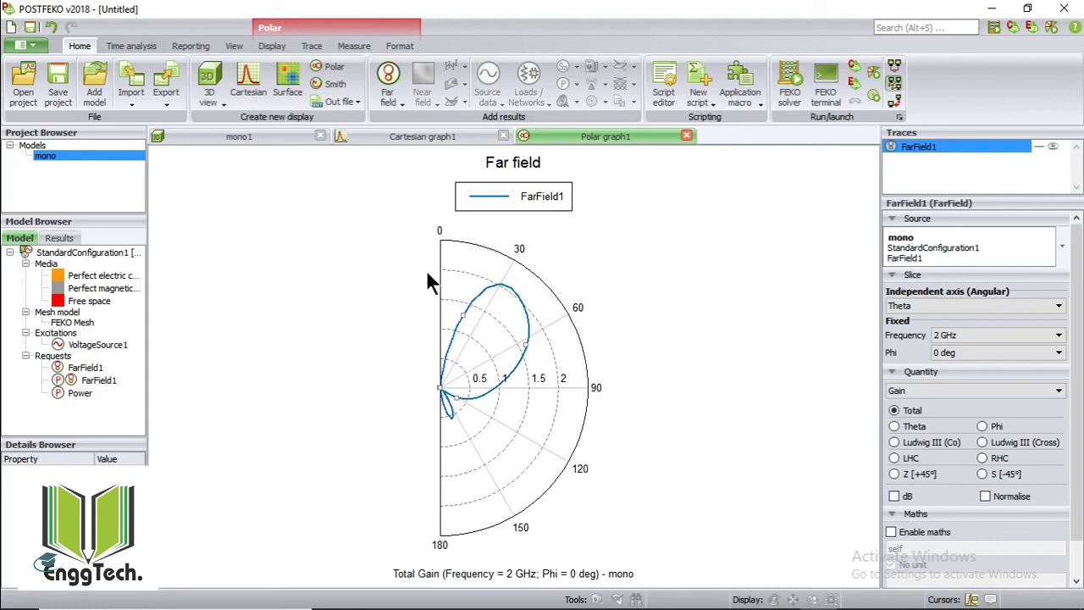
left_click(987, 305)
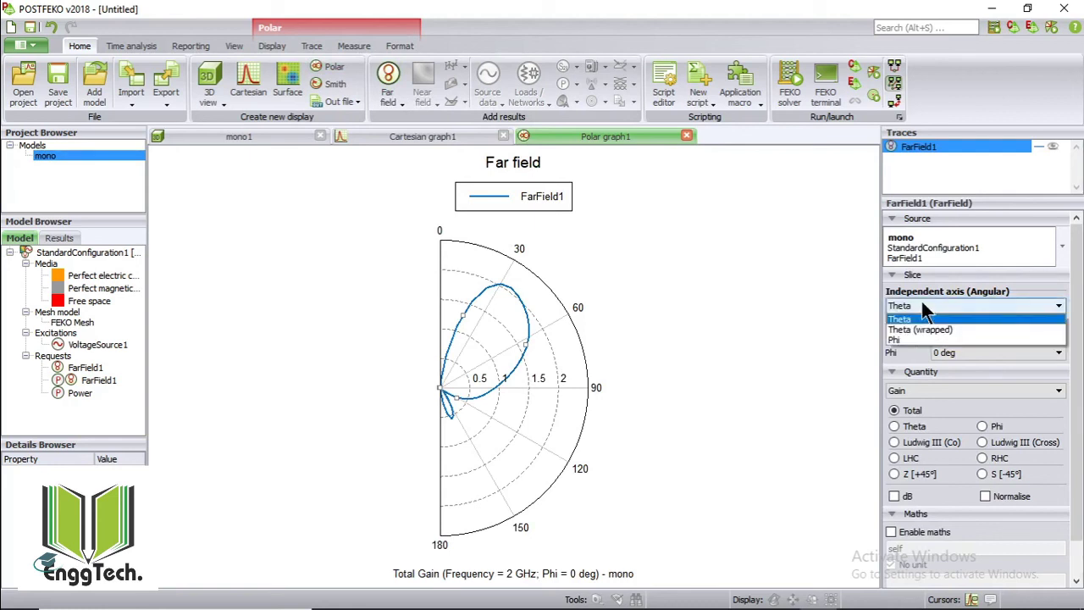
left_click(964, 330)
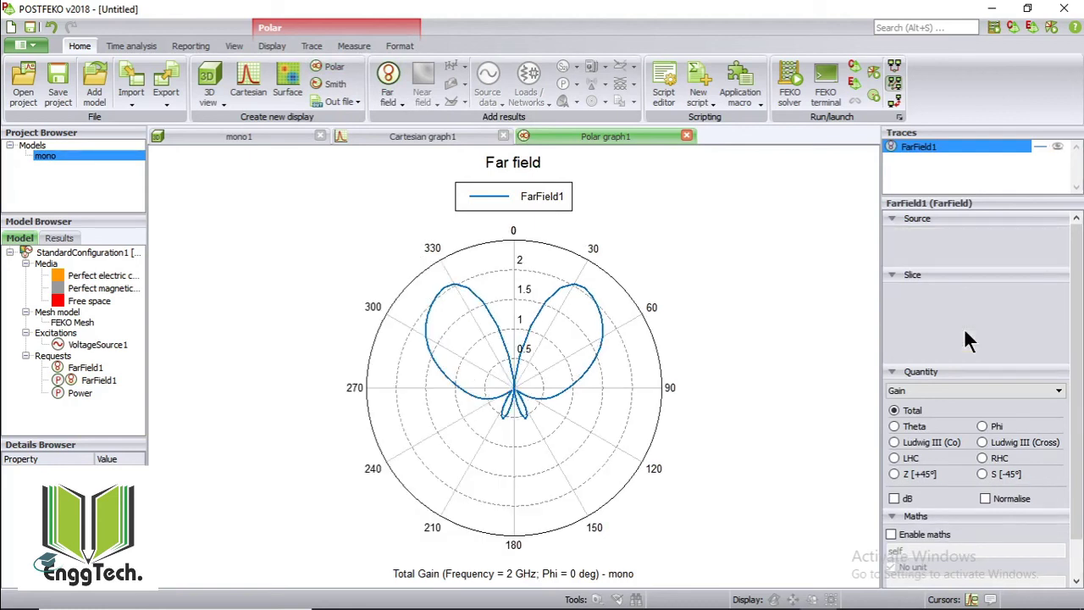
Set the polar far-field trace's frequency to 2.30303 GHz.
left_click(1004, 332)
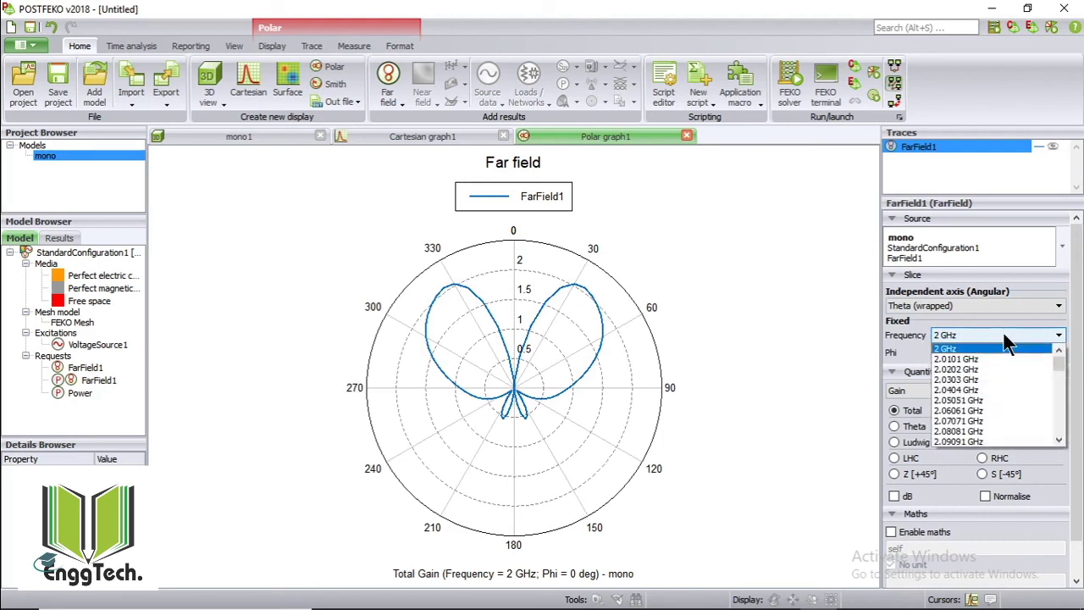
key("Page_Down")
key("Page_Down")
key("Page_Down")
key("Page_Down")
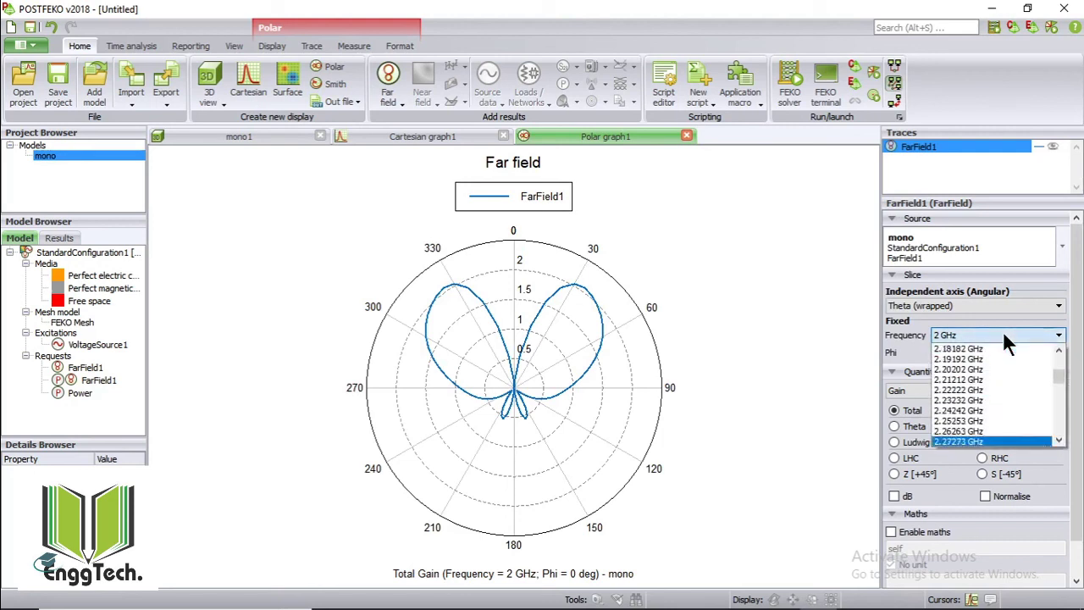
key("Up")
key("Up")
key("Up")
key("Up")
key("Up")
key("Up")
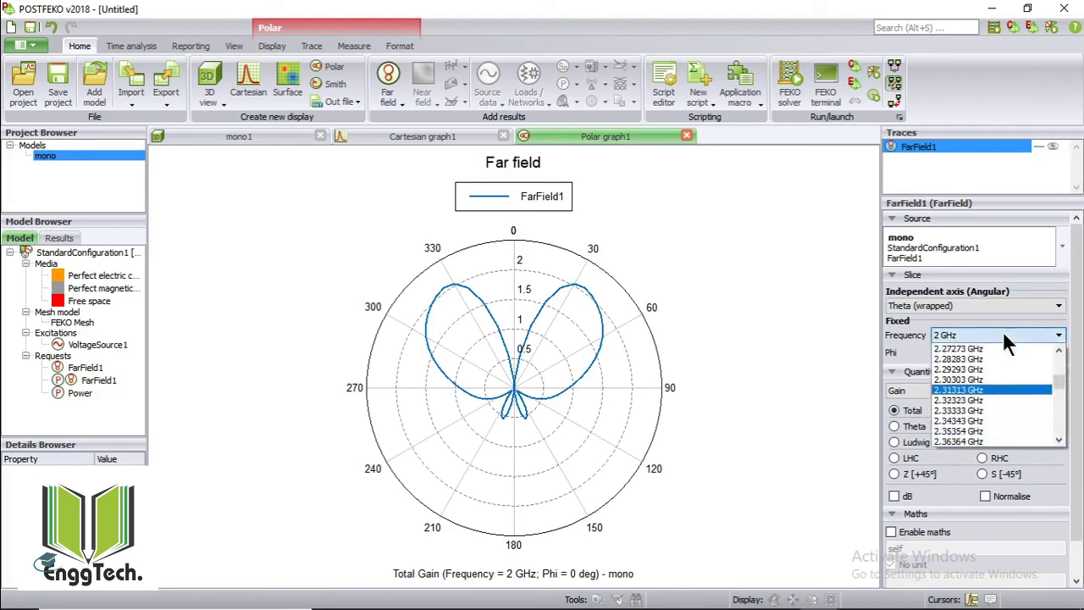
key("Return")
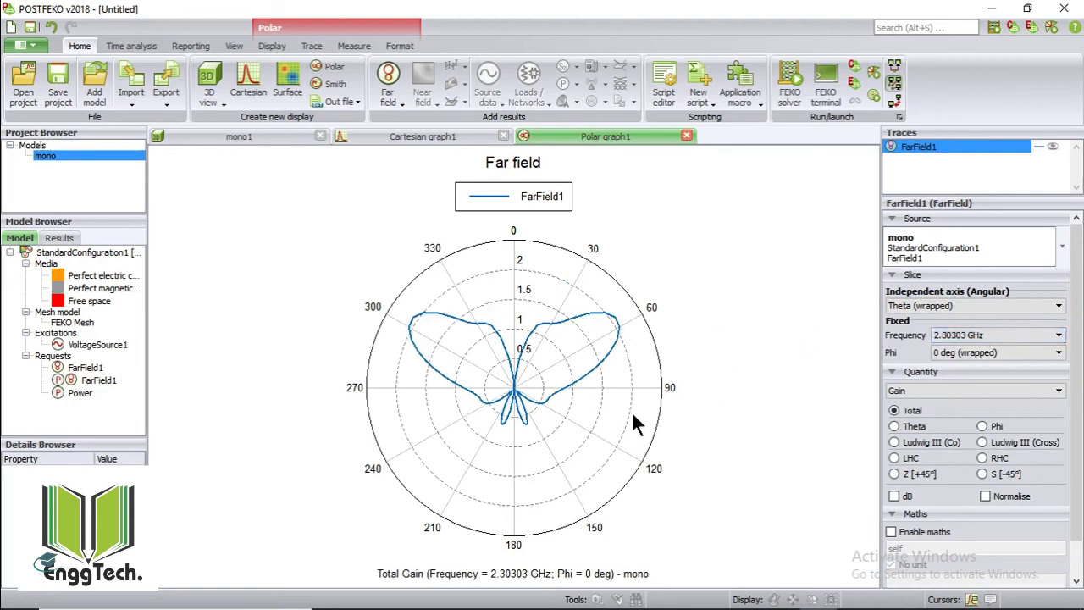
Turn on the polar graph's cursors and place one on the main lobe at about 57 degrees and the other at about 180 degrees.
left_click(972, 598)
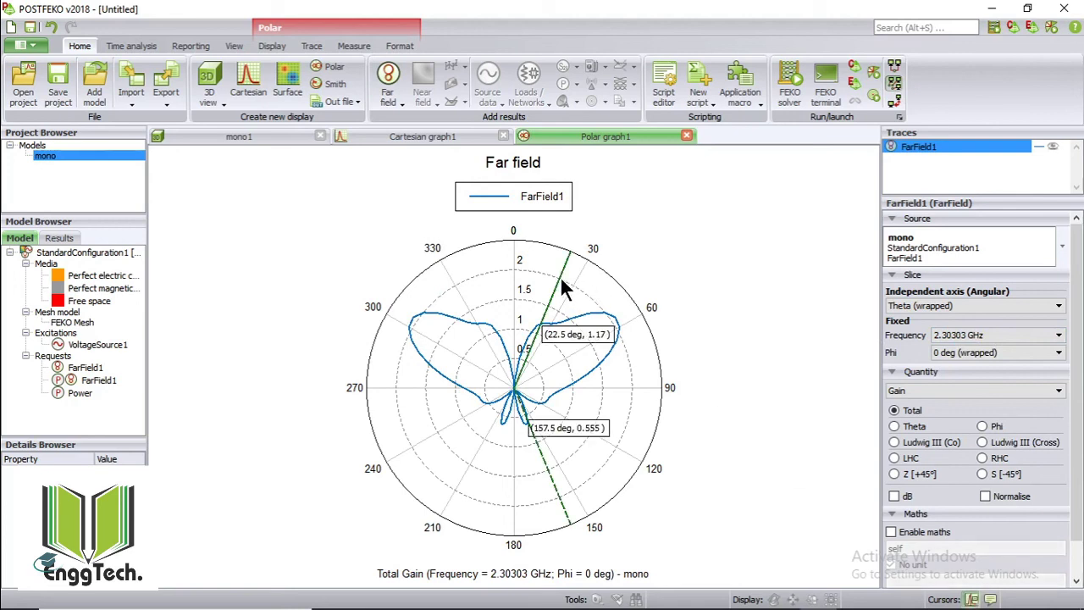
left_click_drag(567, 282, 618, 322)
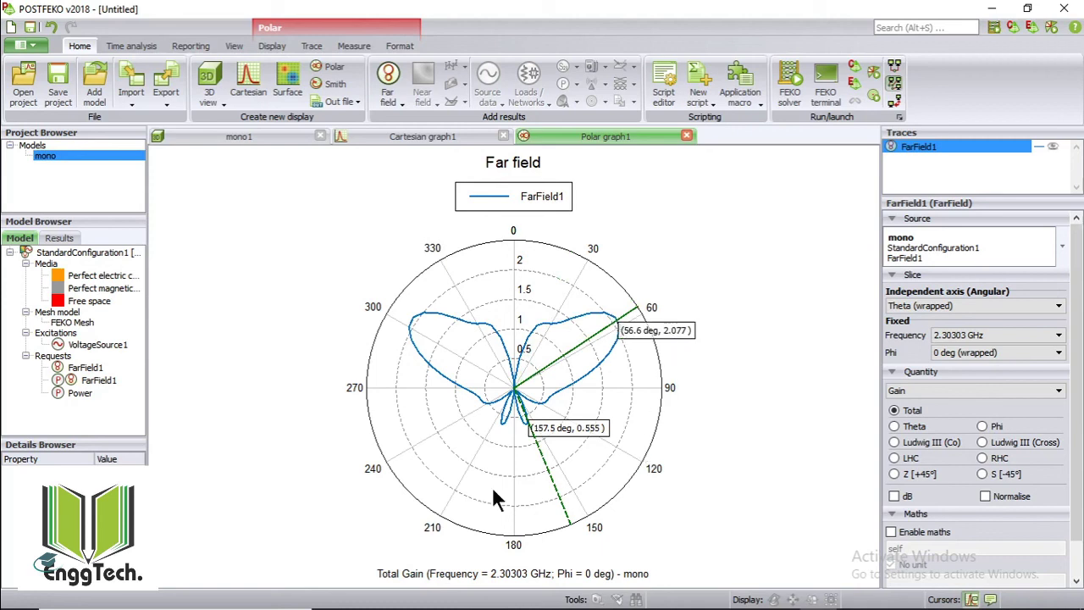
left_click_drag(543, 486, 515, 500)
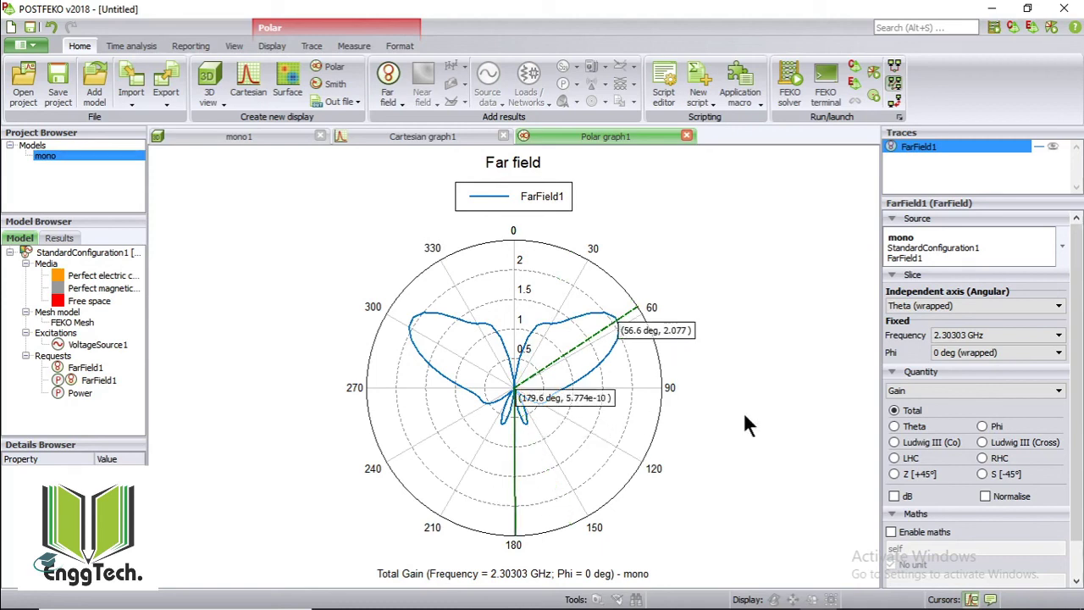